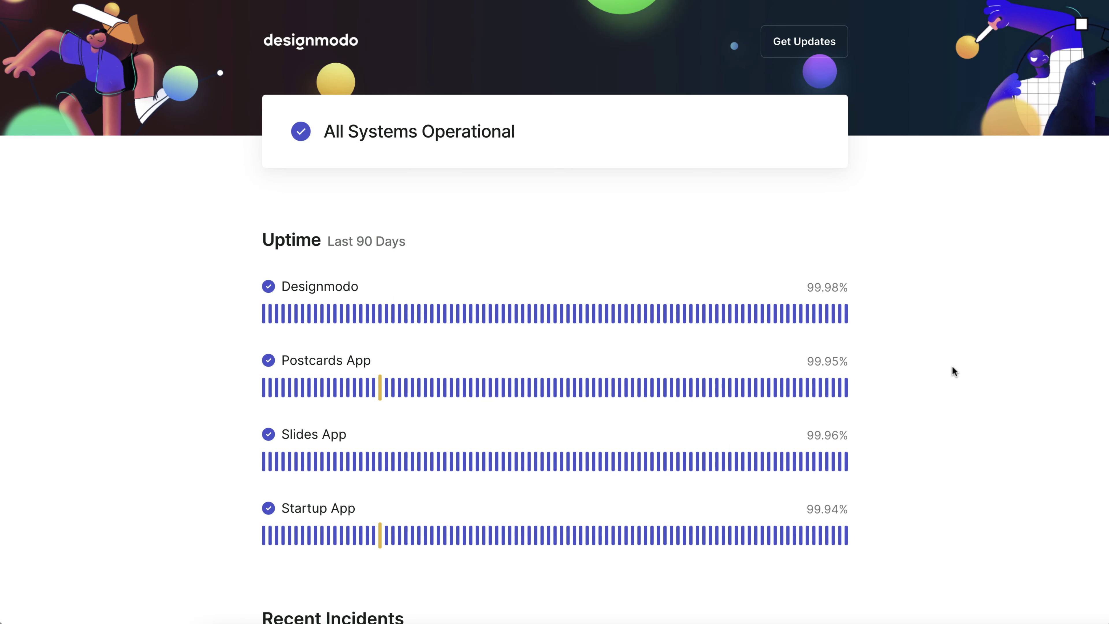
Browse the Designmodo status page and its full incident history, ending on the Siter.io example page
scroll(952, 366, "down", 5)
left_click(359, 586)
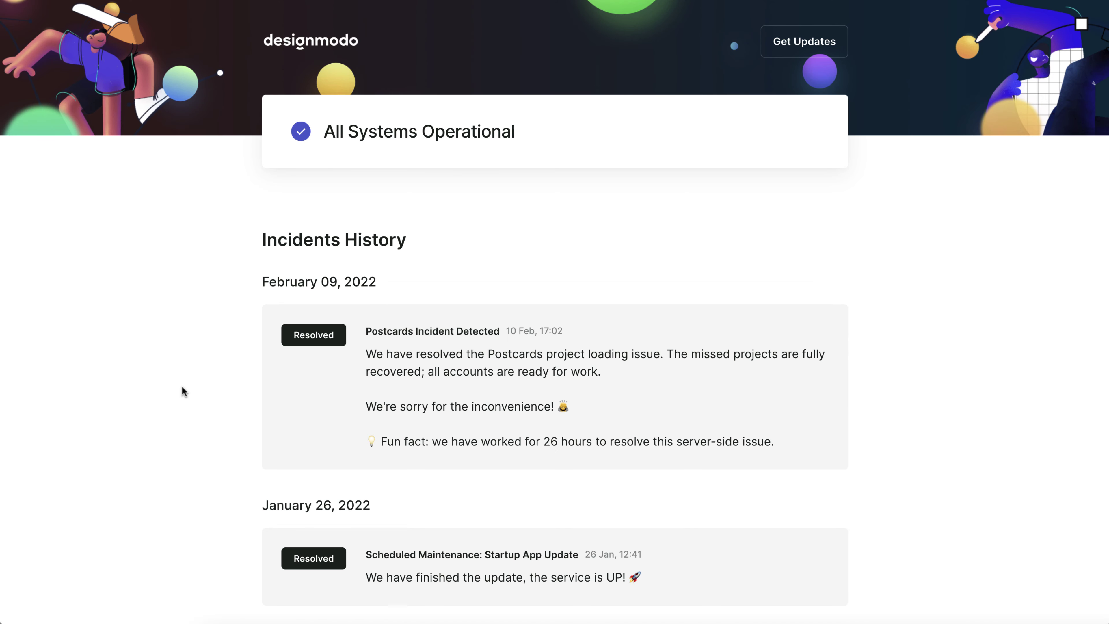
scroll(182, 385, "down", 5)
scroll(182, 386, "up", 5)
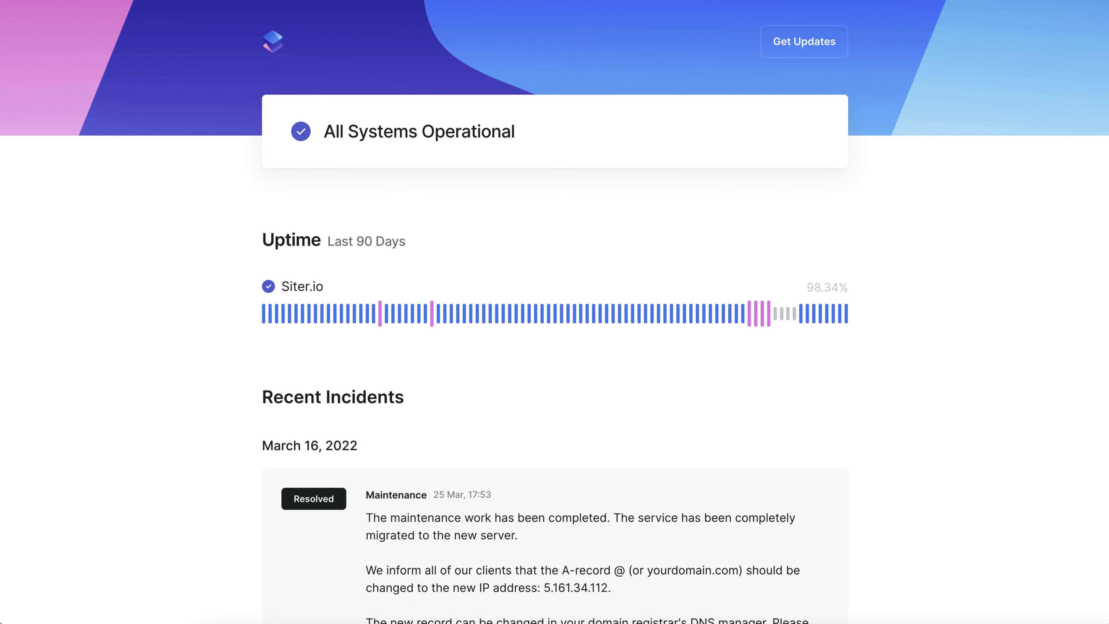
scroll(103, 240, "down", 15)
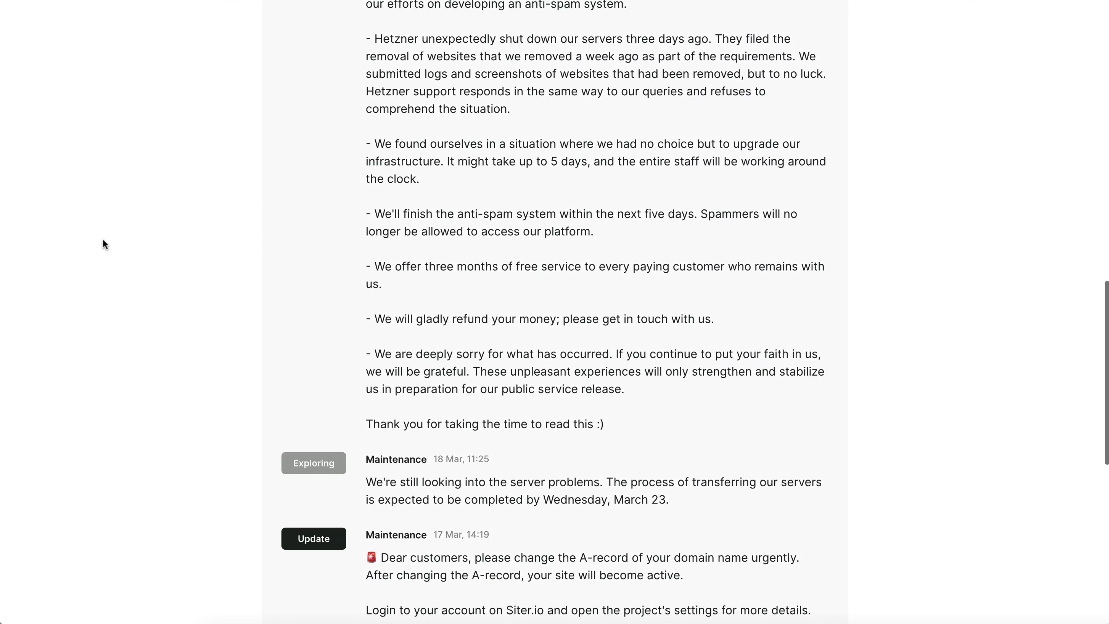
scroll(104, 243, "down", 3)
scroll(103, 243, "up", 20)
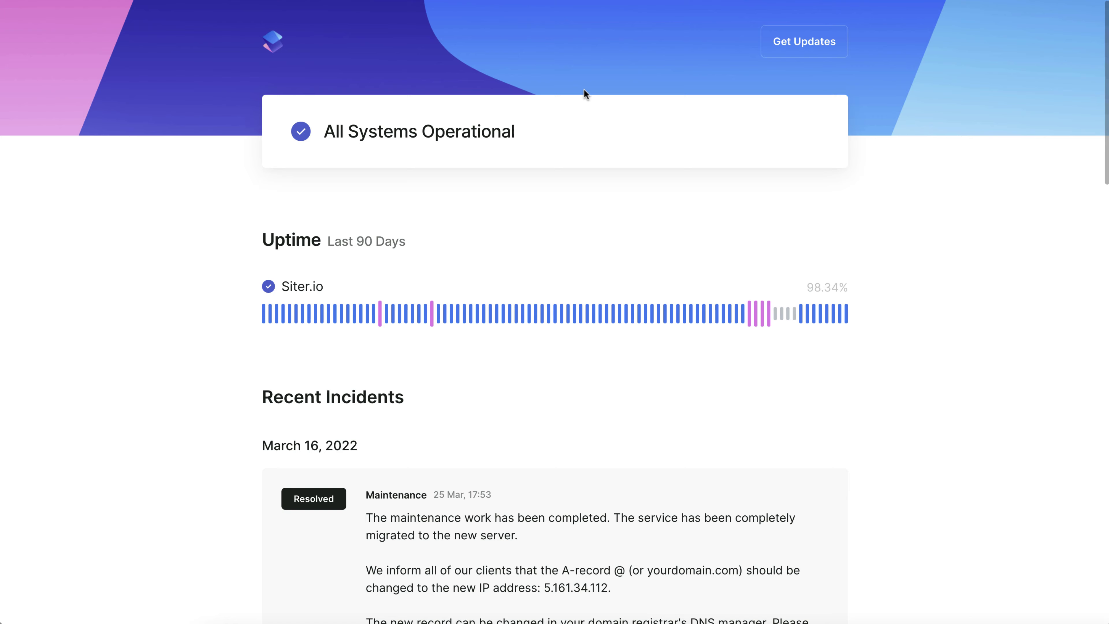
Go from the Pulsetic landing page into the dashboard's Monitors list
left_click(768, 53)
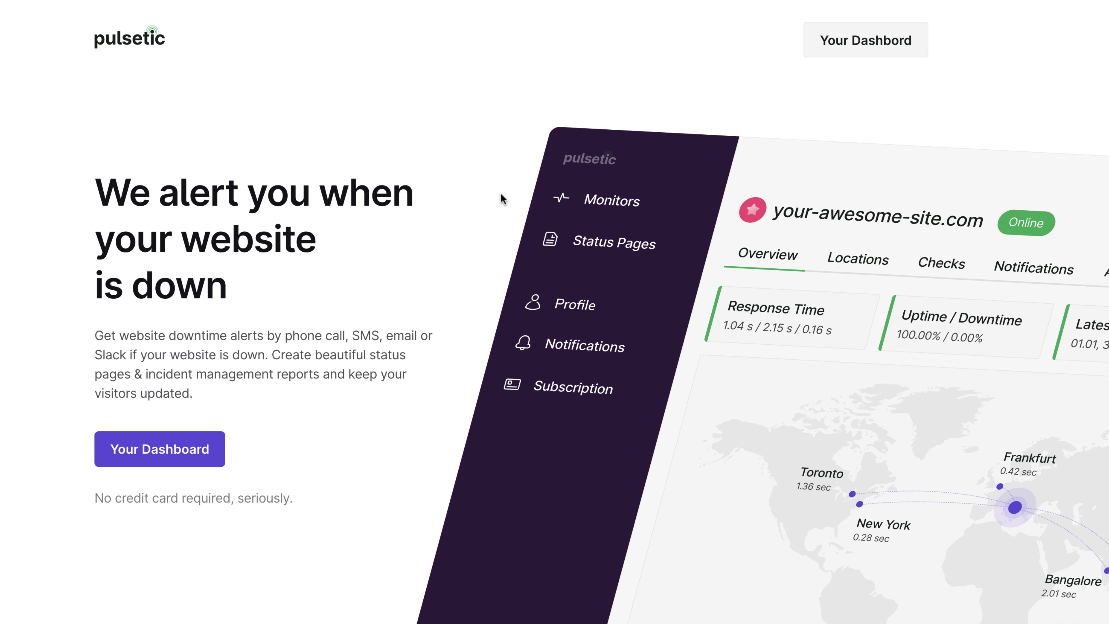
left_click(851, 45)
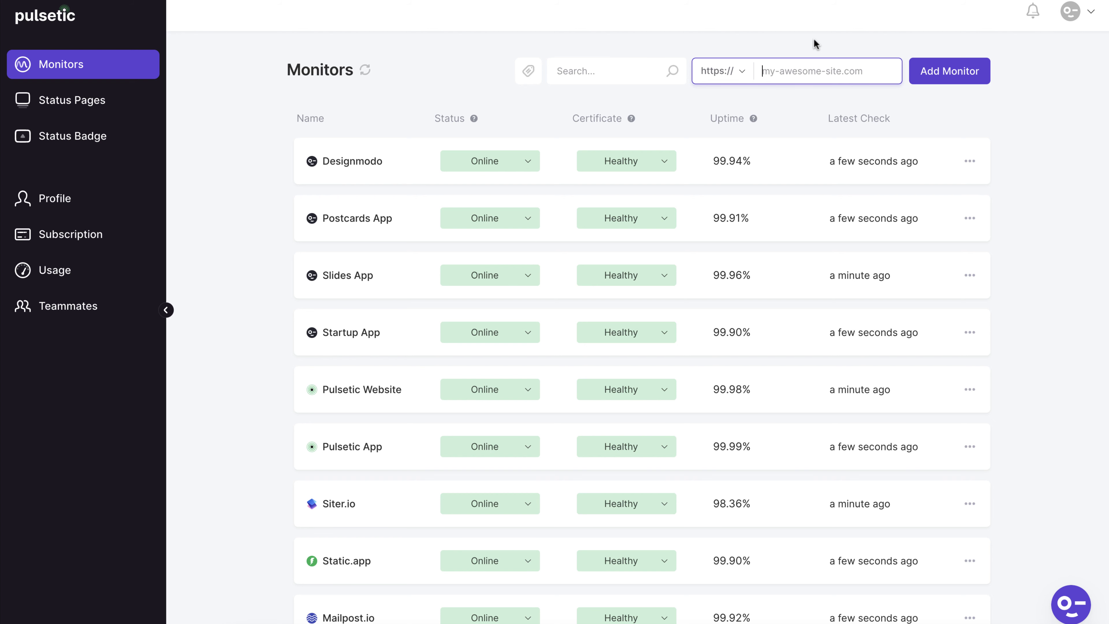
Open the Designmodo status page's General Settings and select its custom domain field
left_click(132, 98)
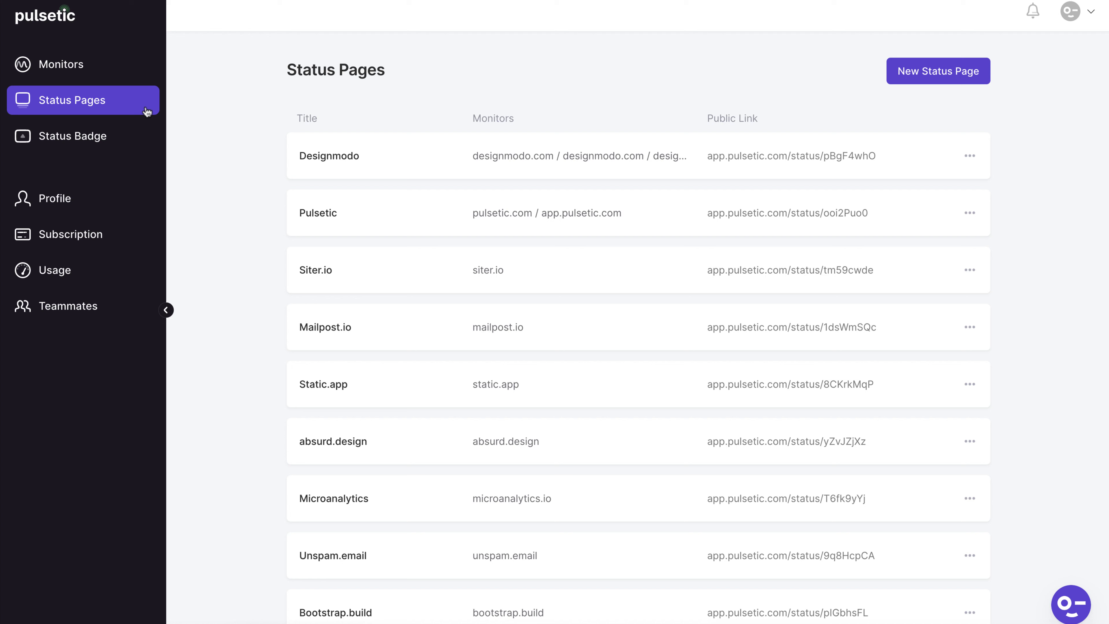
left_click(320, 157)
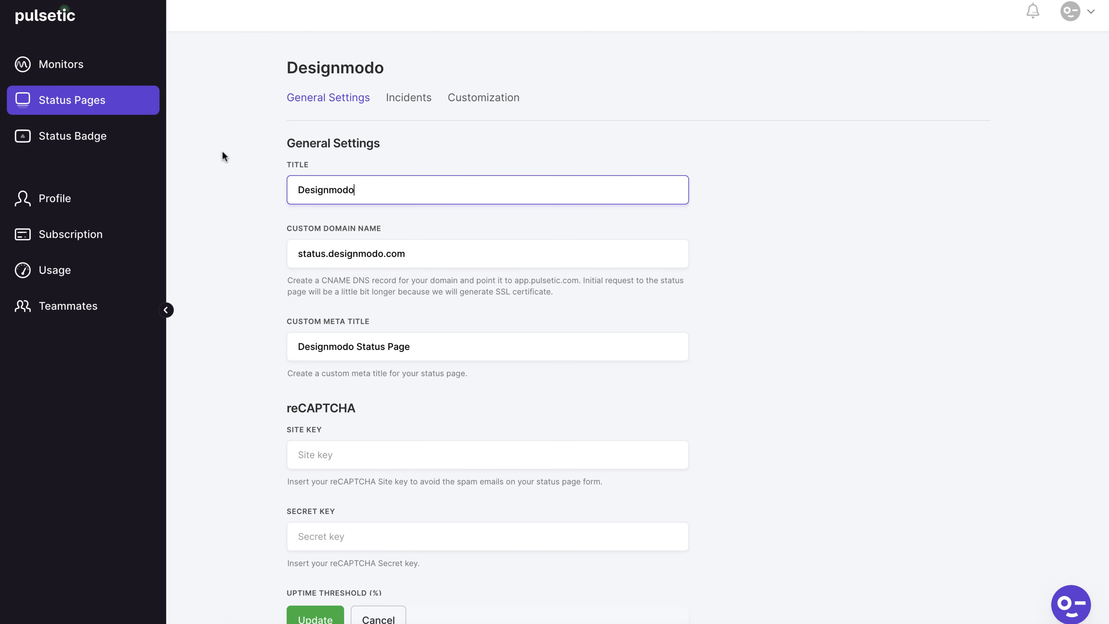
scroll(301, 200, "down", 2)
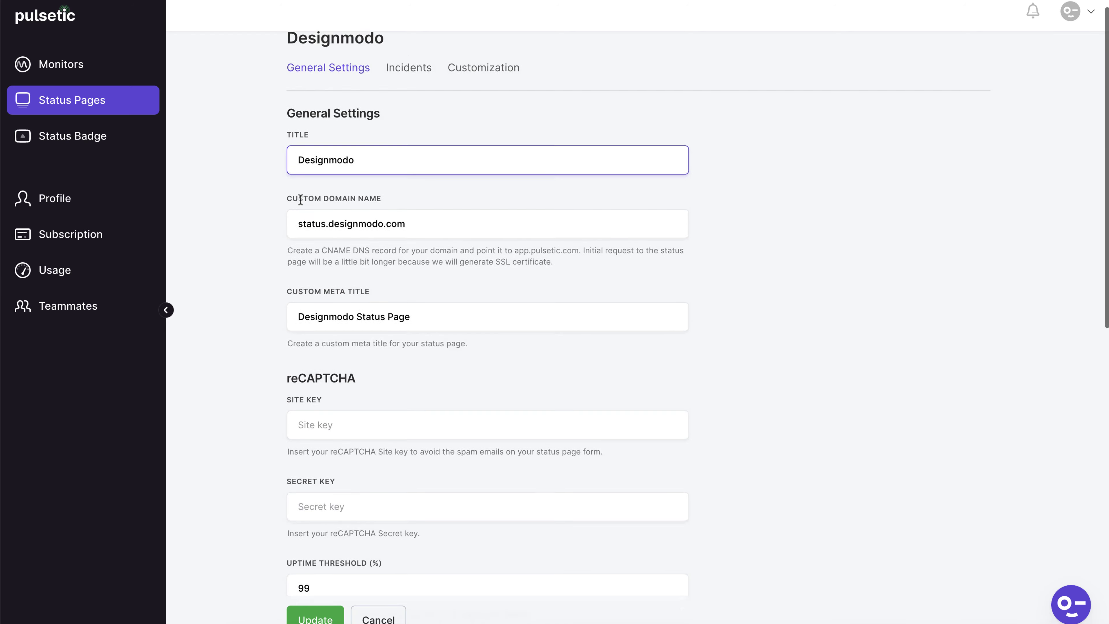
left_click(339, 183)
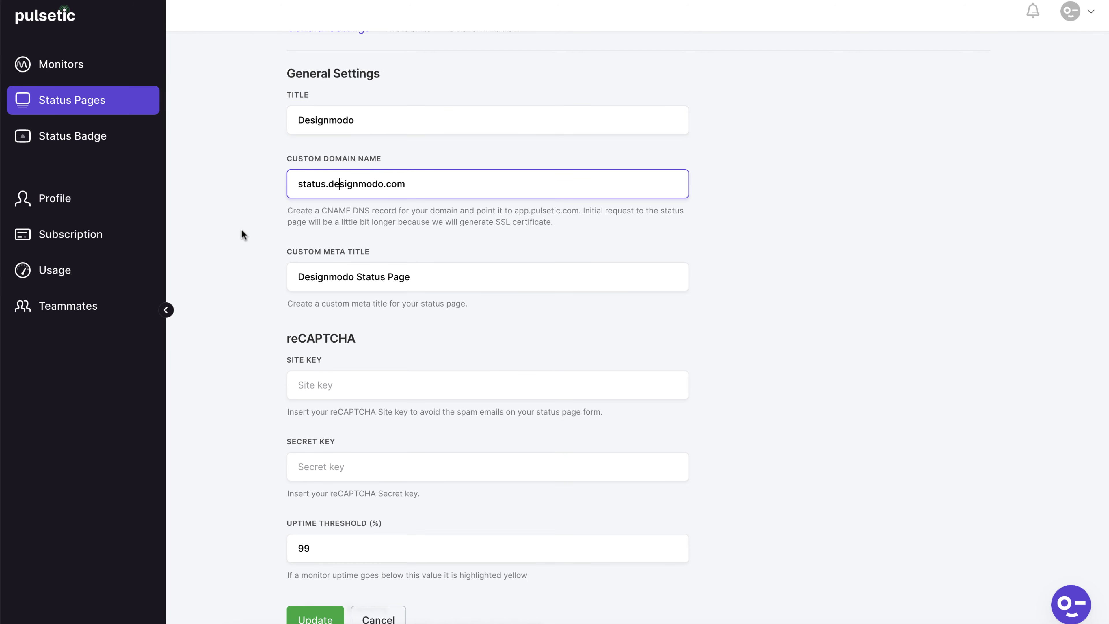
Review the page's selected monitors, then switch to its Incidents list
scroll(269, 224, "down", 2)
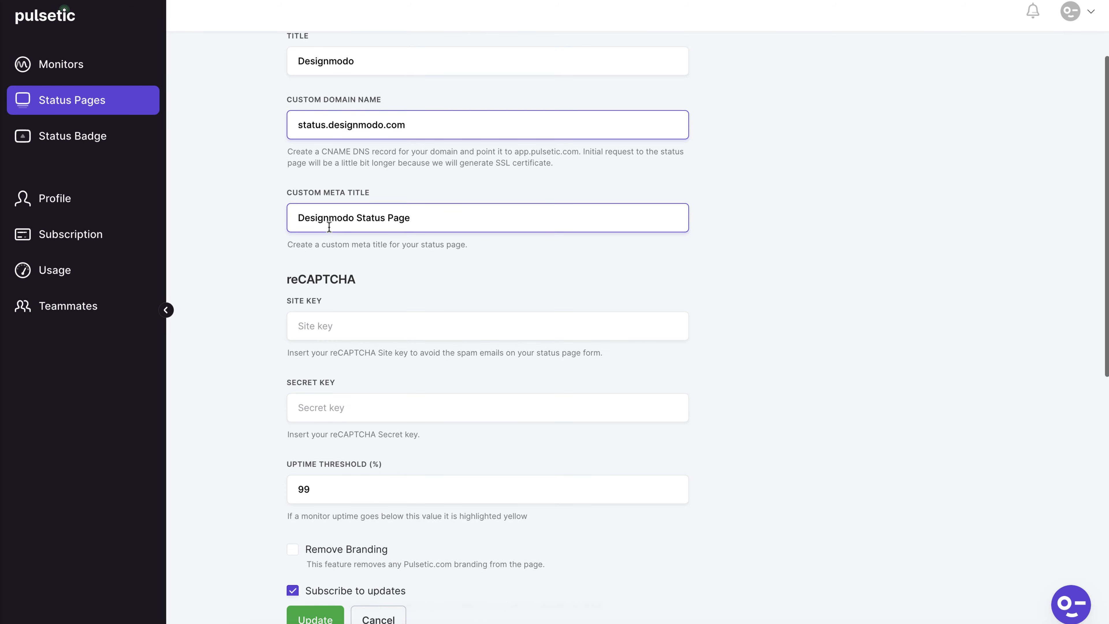
scroll(329, 227, "down", 5)
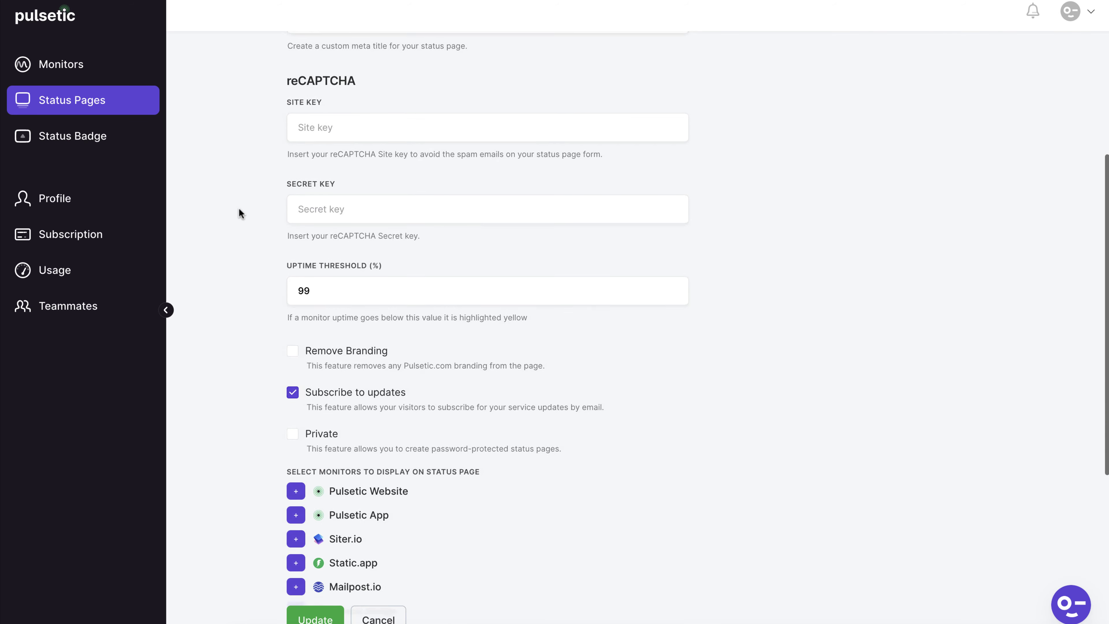
scroll(239, 208, "down", 3)
scroll(235, 219, "up", 1)
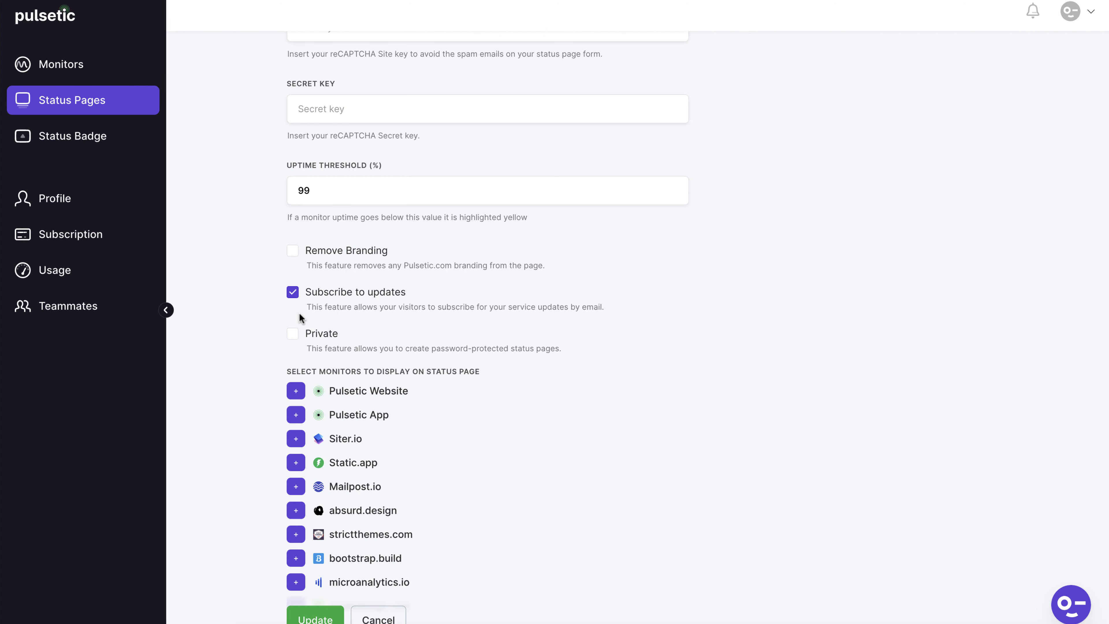
scroll(278, 335, "down", 6)
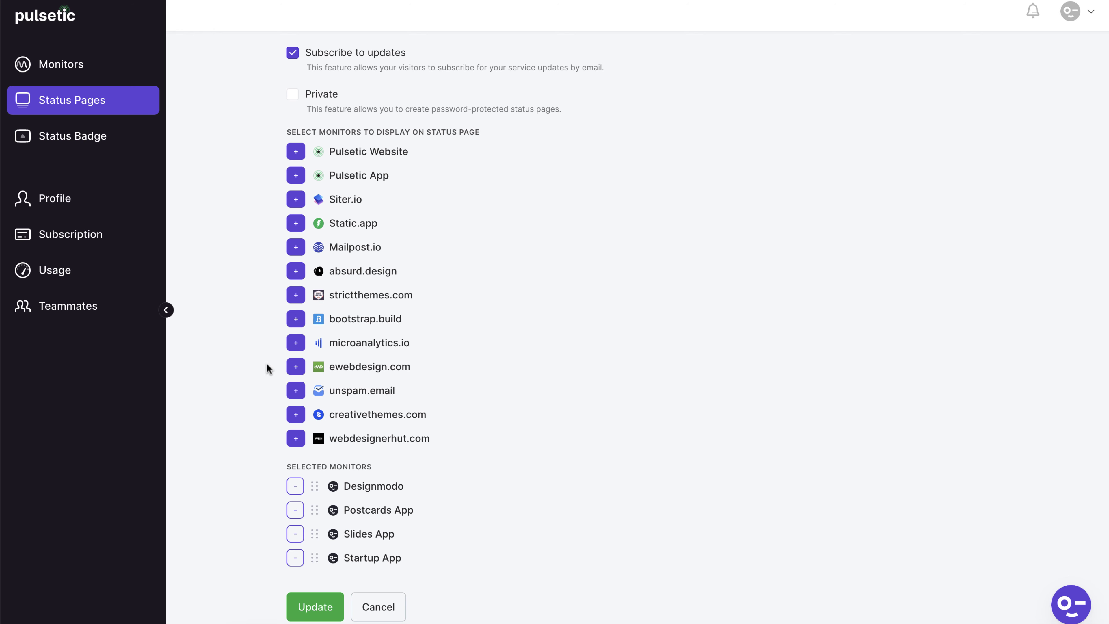
scroll(267, 363, "down", 1)
scroll(249, 490, "up", 15)
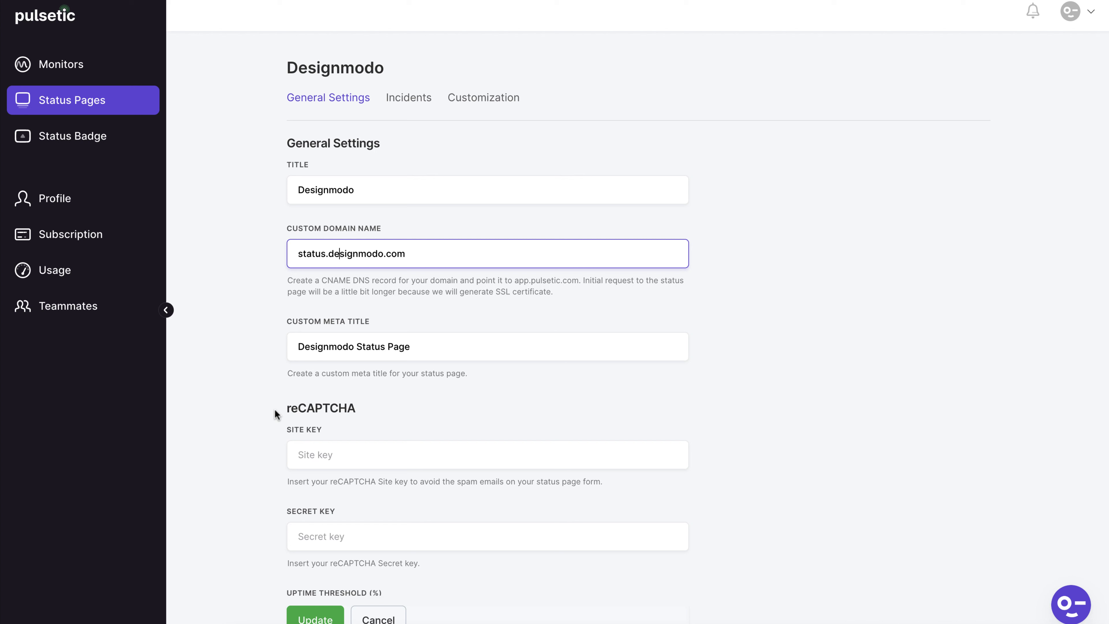
left_click(414, 102)
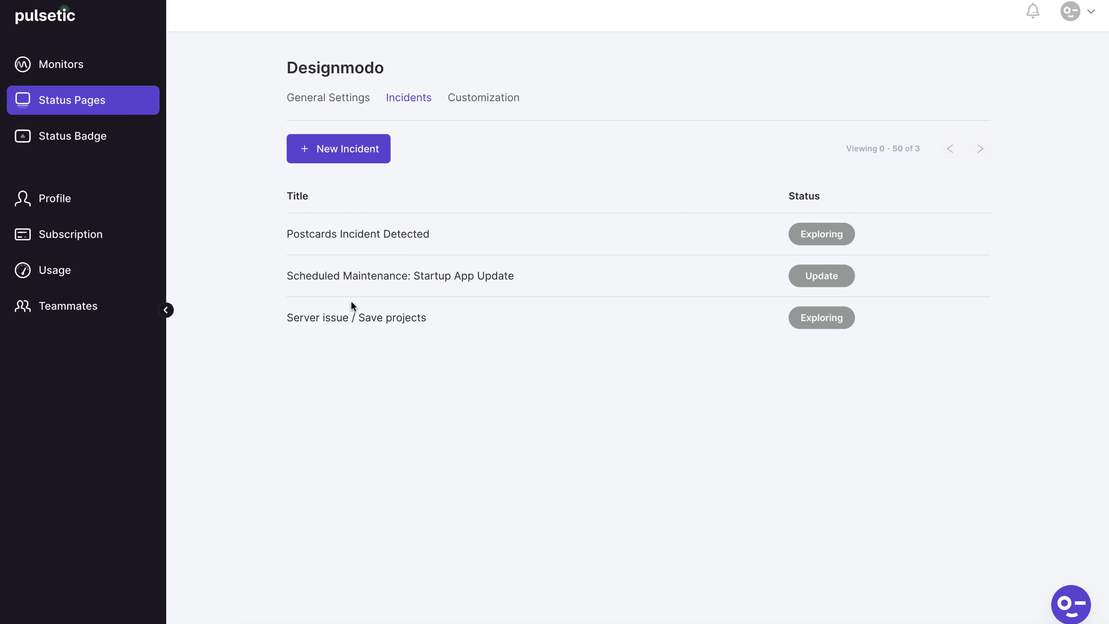
Open the Postcards Incident Detected incident and look through its update history
left_click(355, 235)
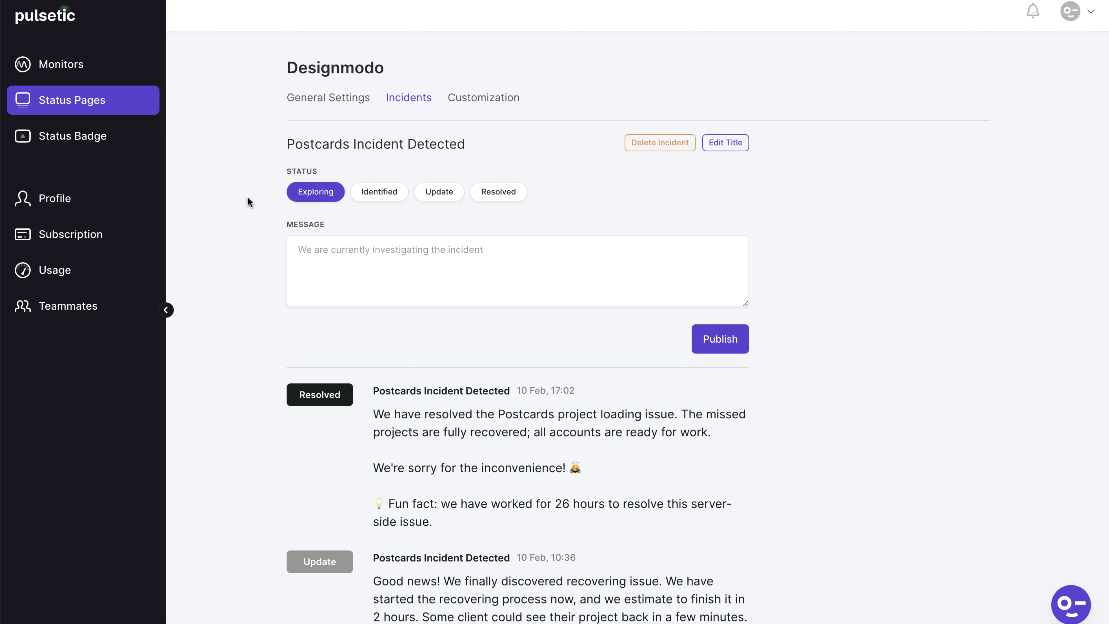
scroll(247, 197, "down", 5)
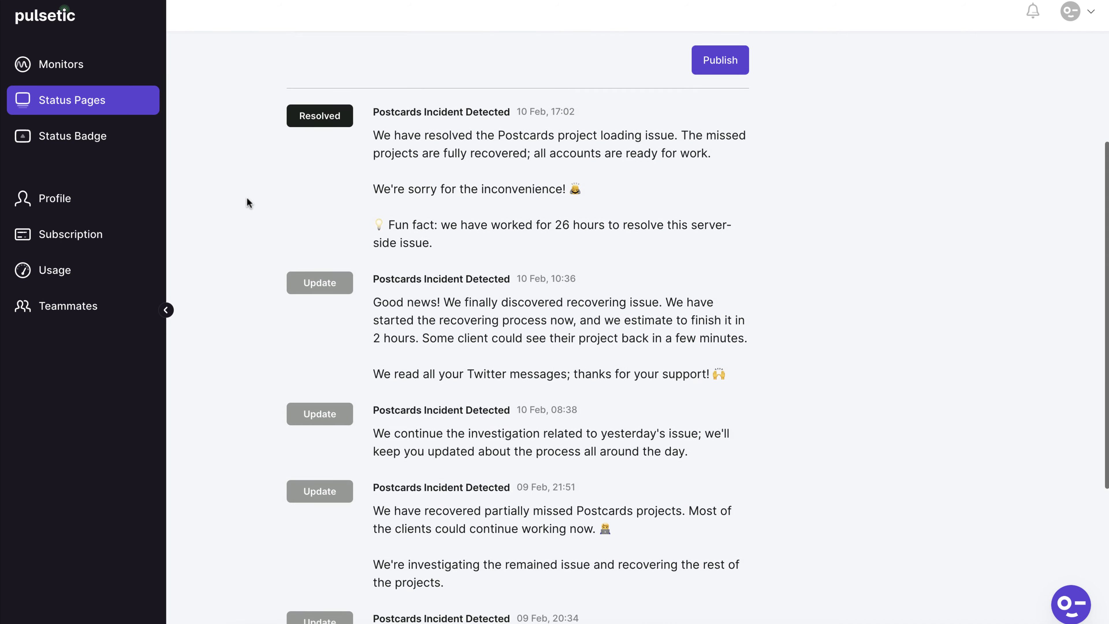
scroll(247, 199, "down", 5)
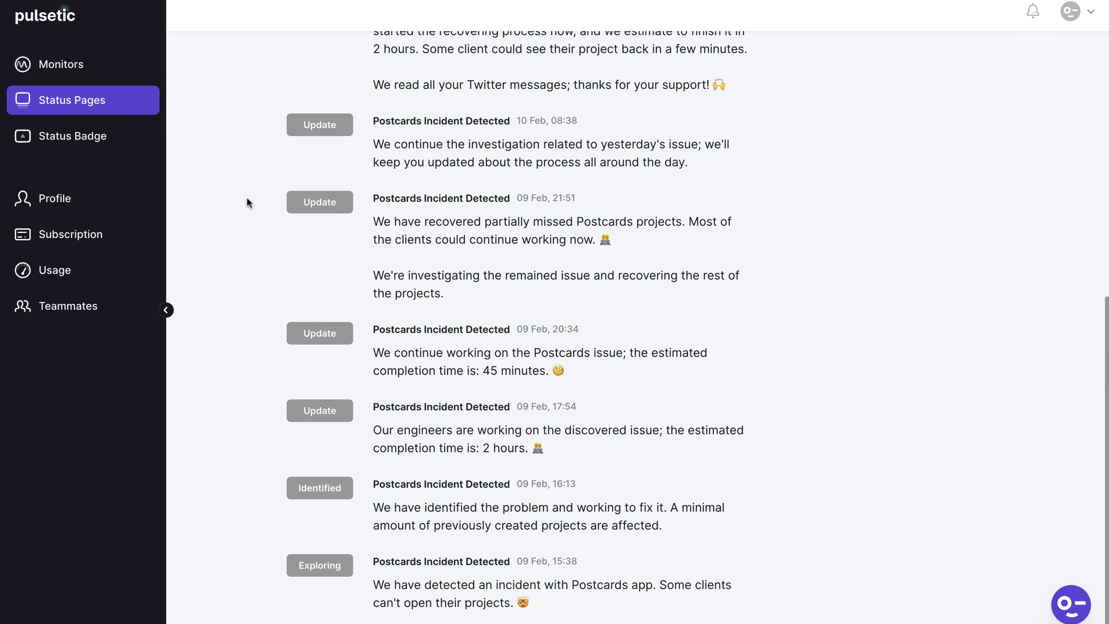
scroll(248, 199, "up", 10)
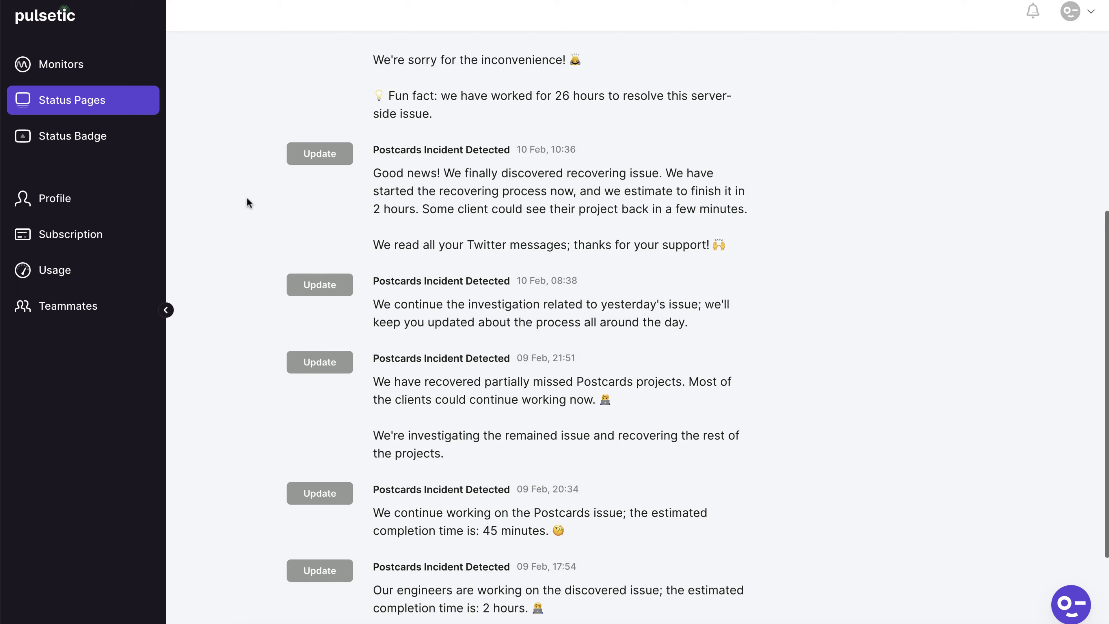
scroll(247, 198, "up", 1)
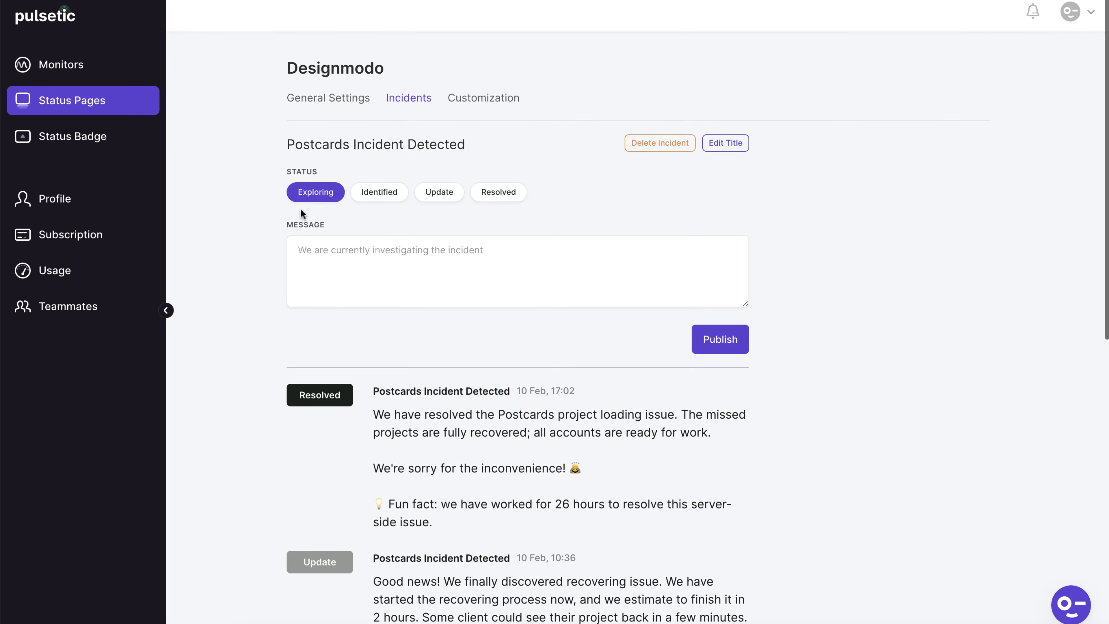
Set the incident's next update status to Resolved, passing through Identified and Update
left_click(384, 193)
left_click(435, 197)
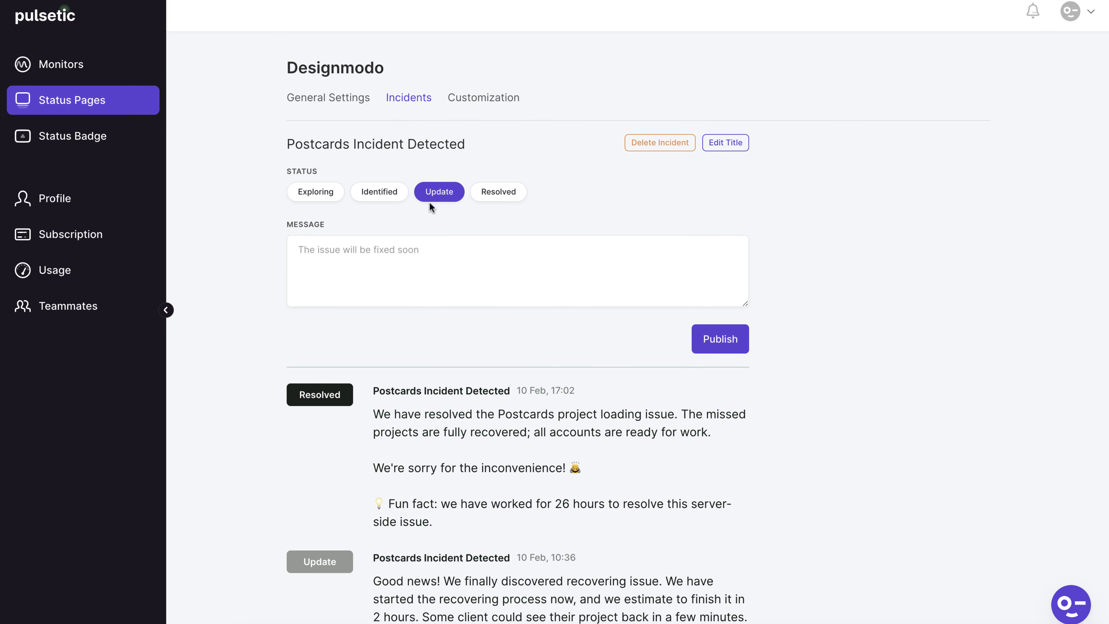
left_click(488, 199)
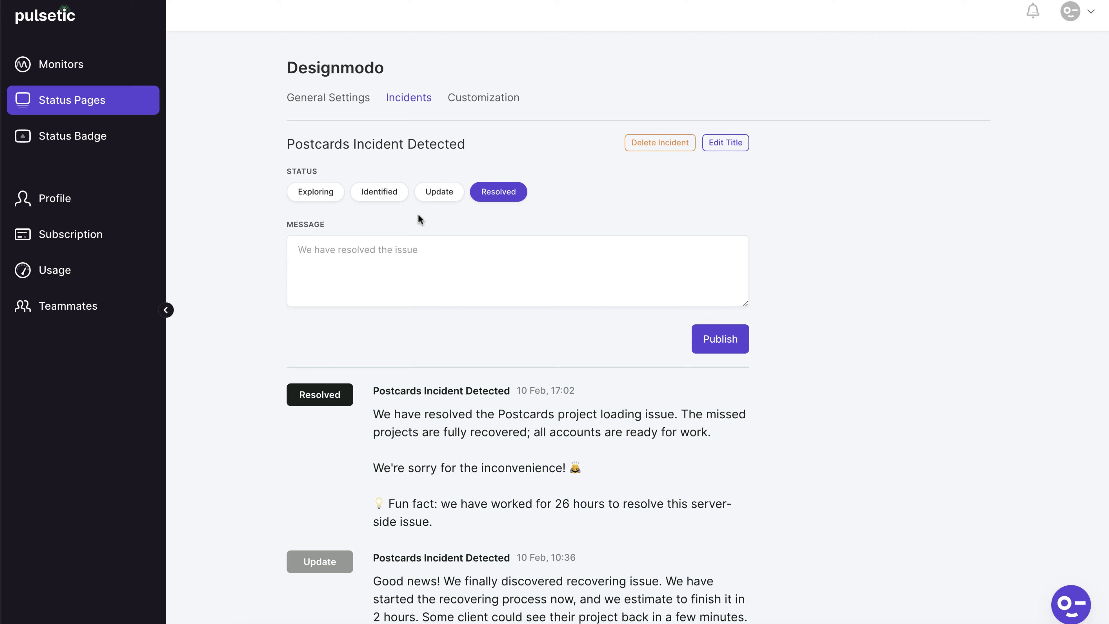
On the Customization tab, expand General Customization and scroll to the logo setting
left_click(482, 104)
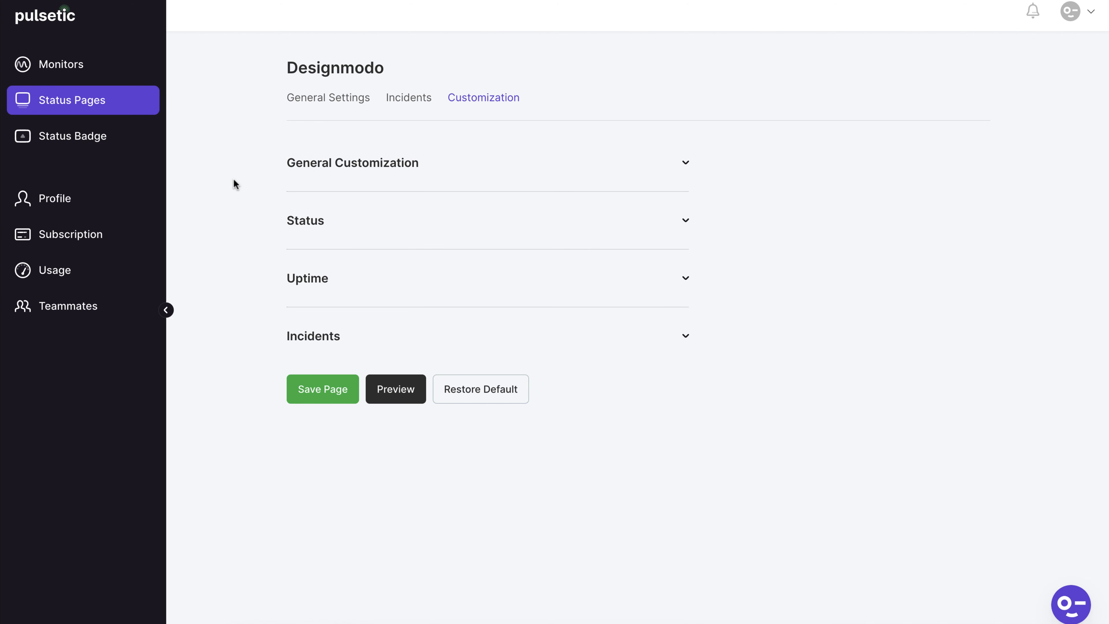
left_click(292, 166)
scroll(243, 185, "down", 2)
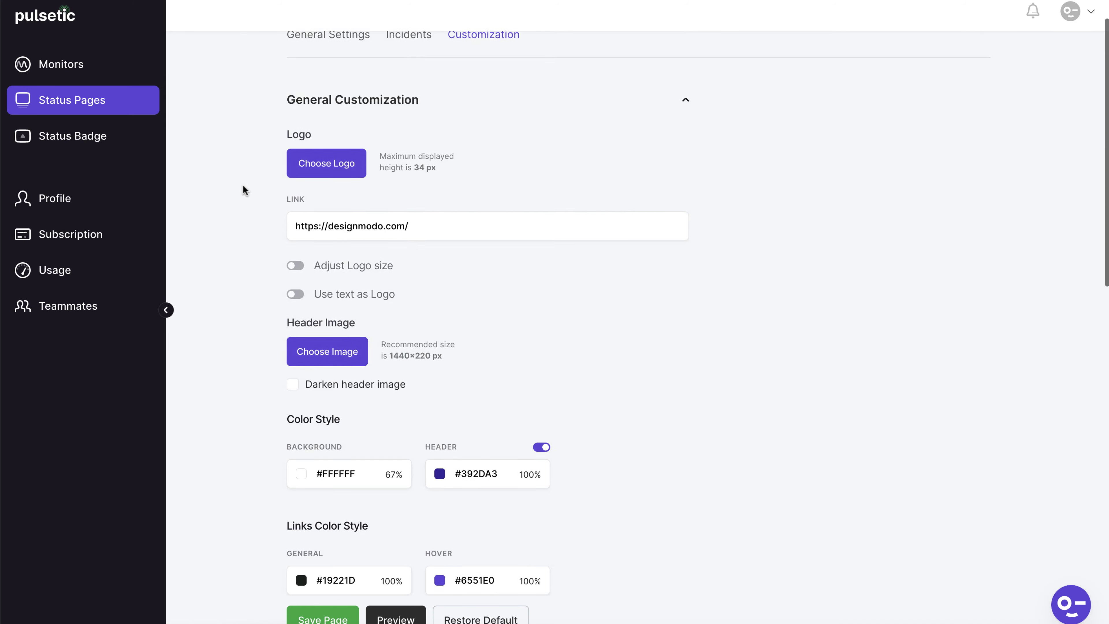
scroll(243, 185, "down", 1)
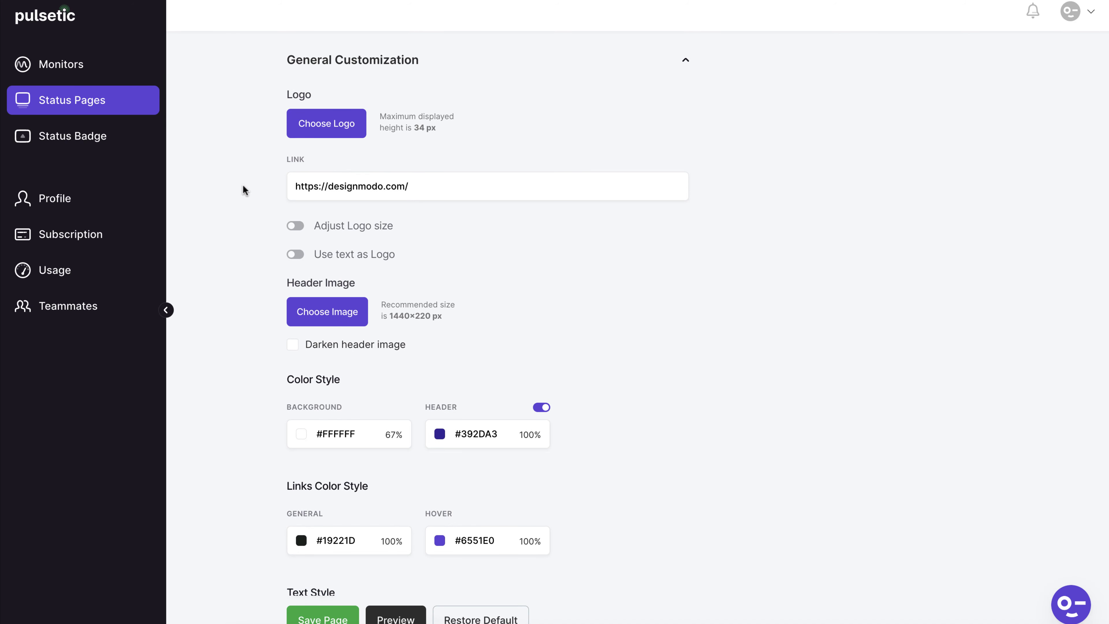
scroll(243, 185, "up", 2)
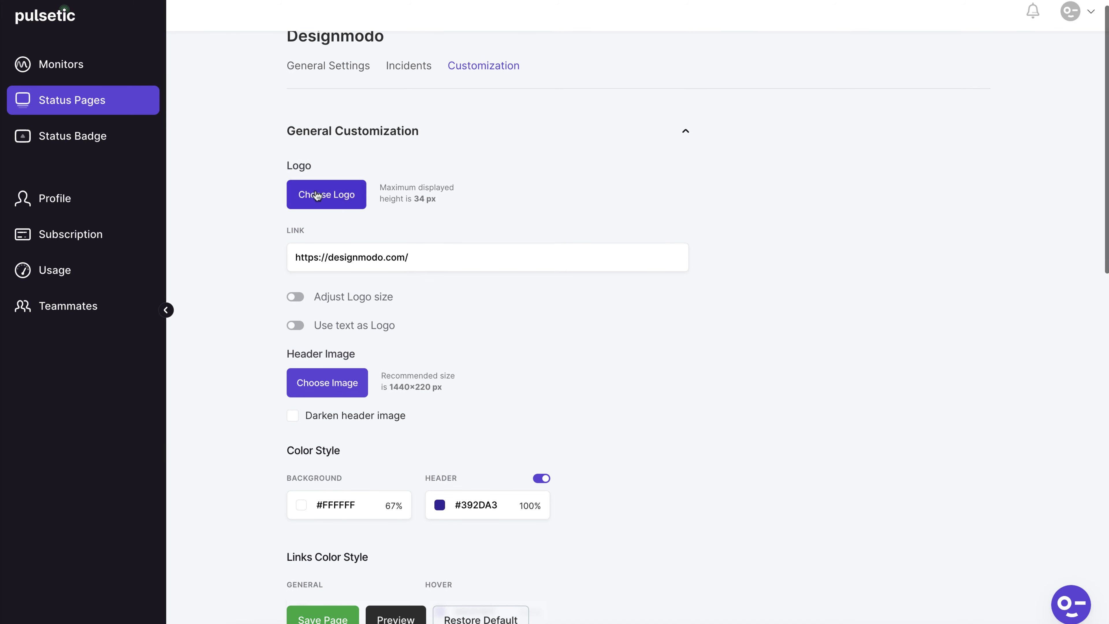
scroll(251, 256, "down", 1)
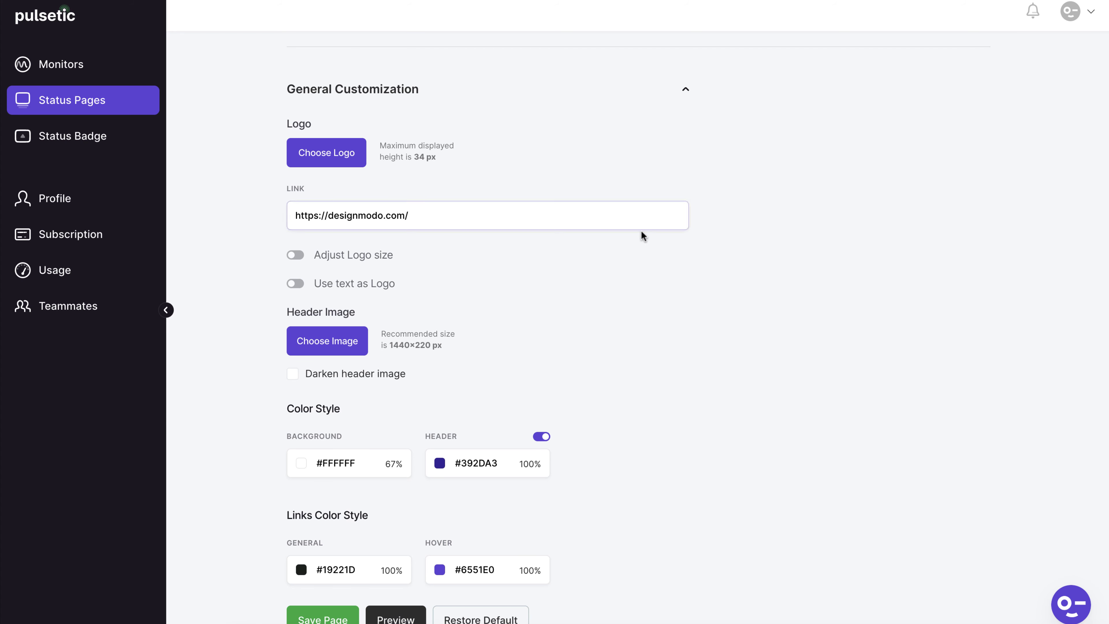
scroll(641, 230, "up", 2)
Set logo.png as the Designmodo status page logo
left_click(345, 218)
left_click(454, 99)
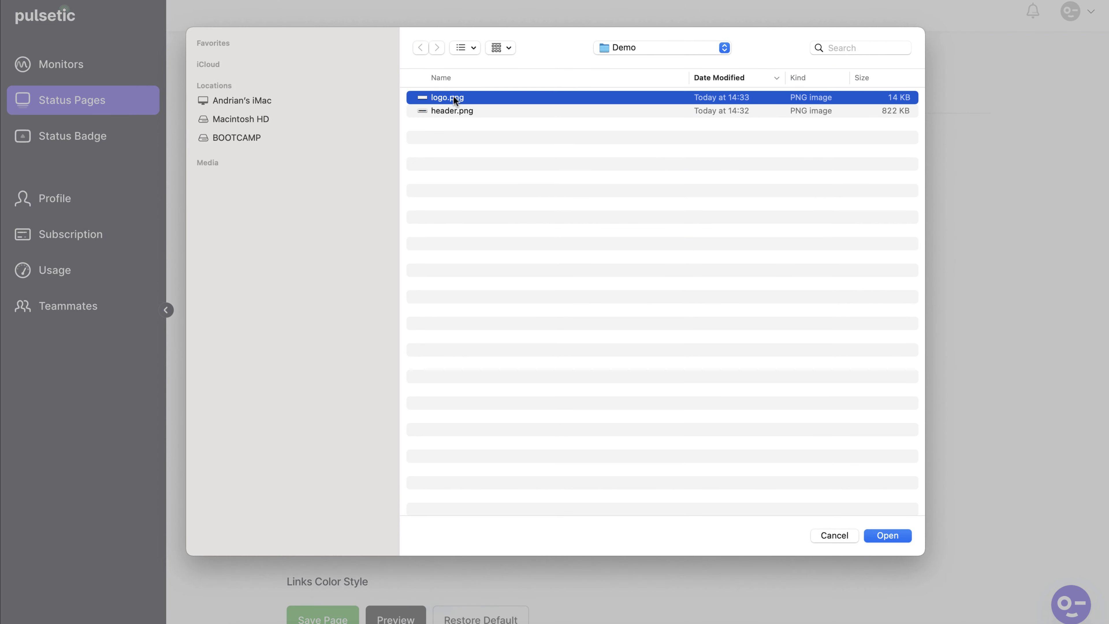
left_click(886, 535)
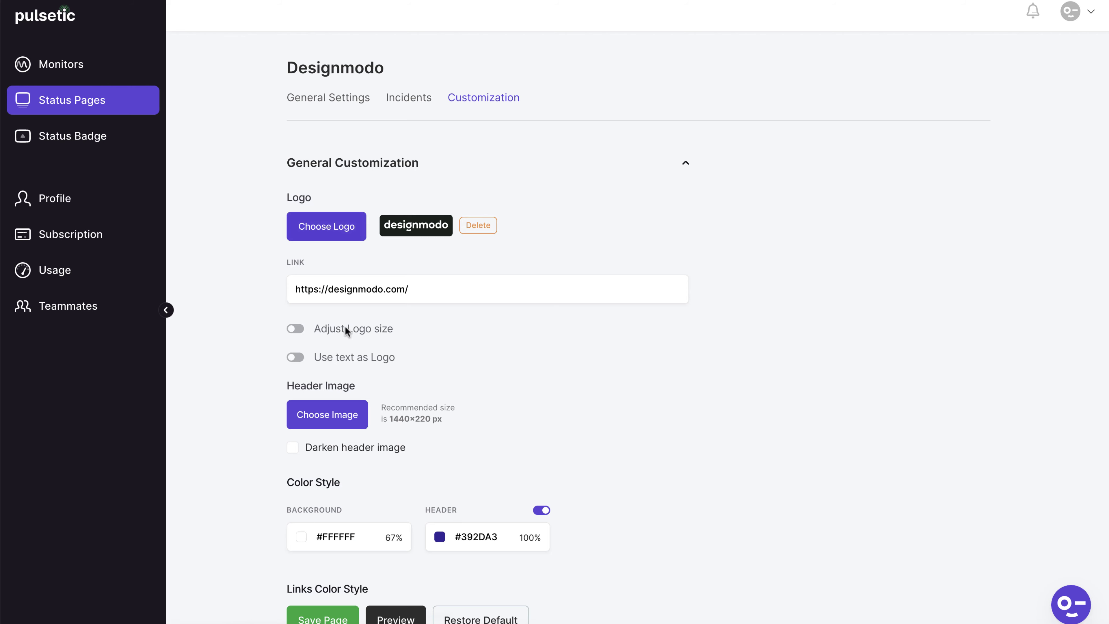
Set header.png as the header image and close the full-screen preview
left_click(342, 315)
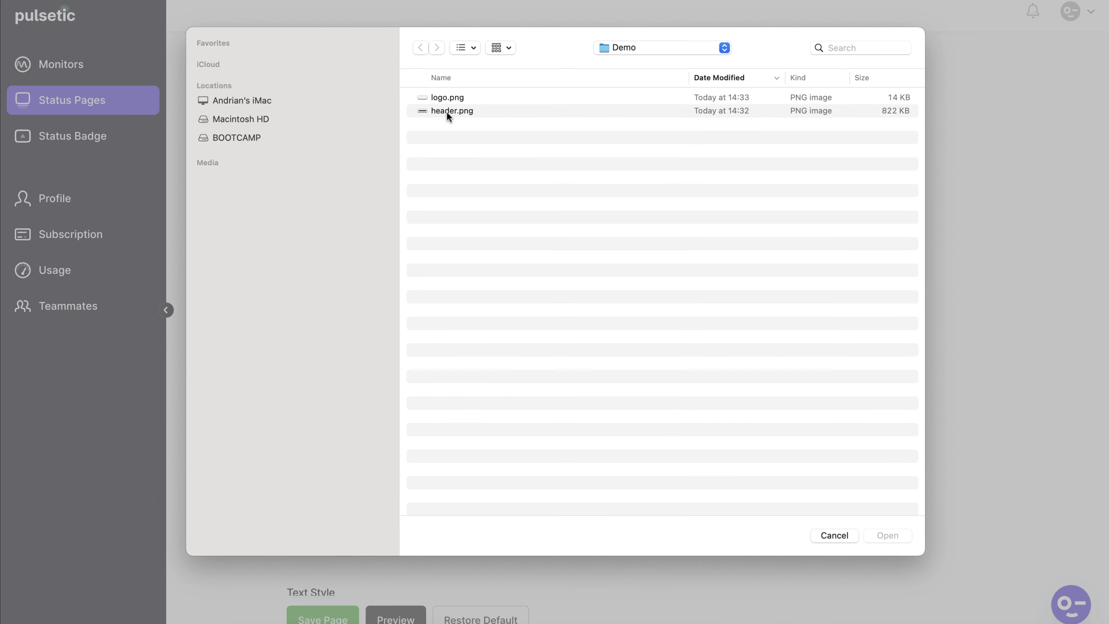
left_click(448, 112)
left_click(871, 534)
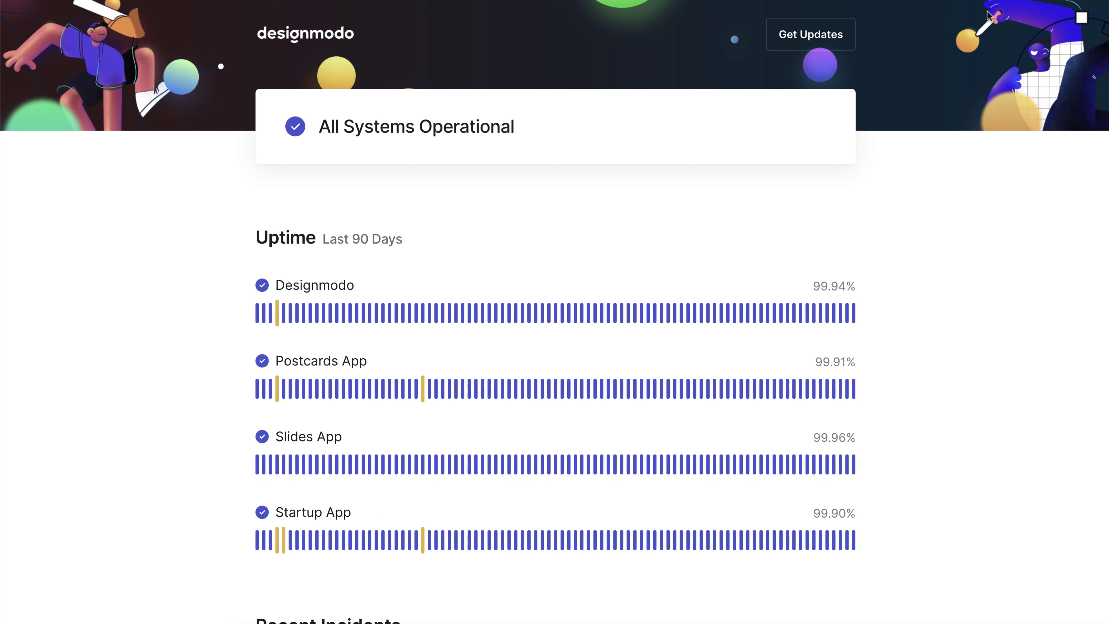
key("Escape")
Make the systems-operational status icons green #5CD54F and preview them on the live page
scroll(667, 339, "down", 10)
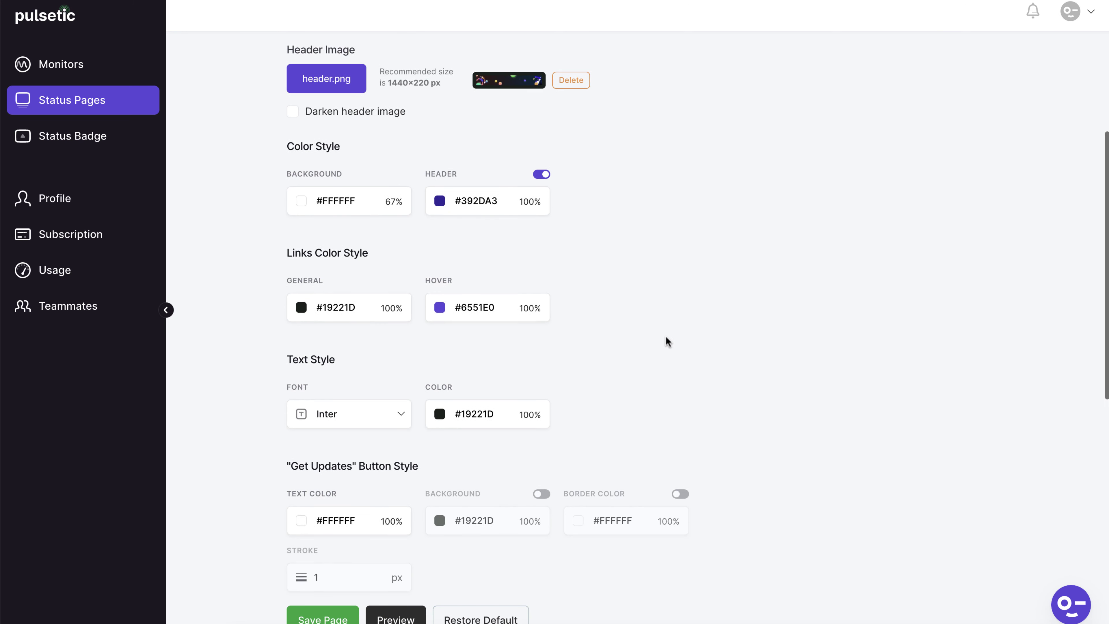
left_click(301, 377)
left_click_drag(387, 491, 354, 492)
left_click(470, 426)
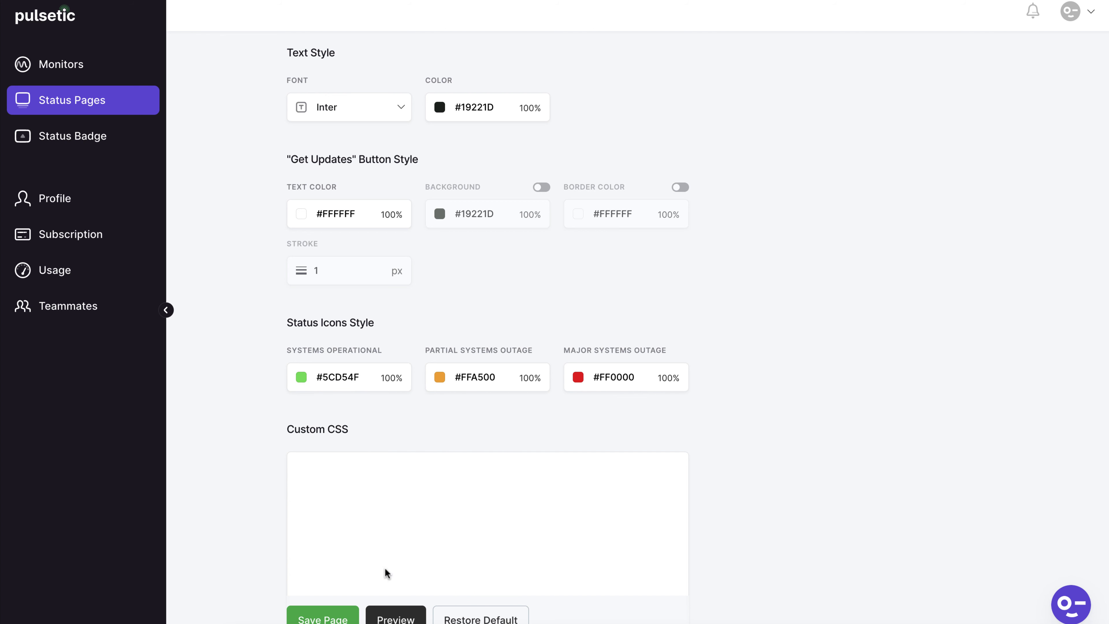
left_click(393, 617)
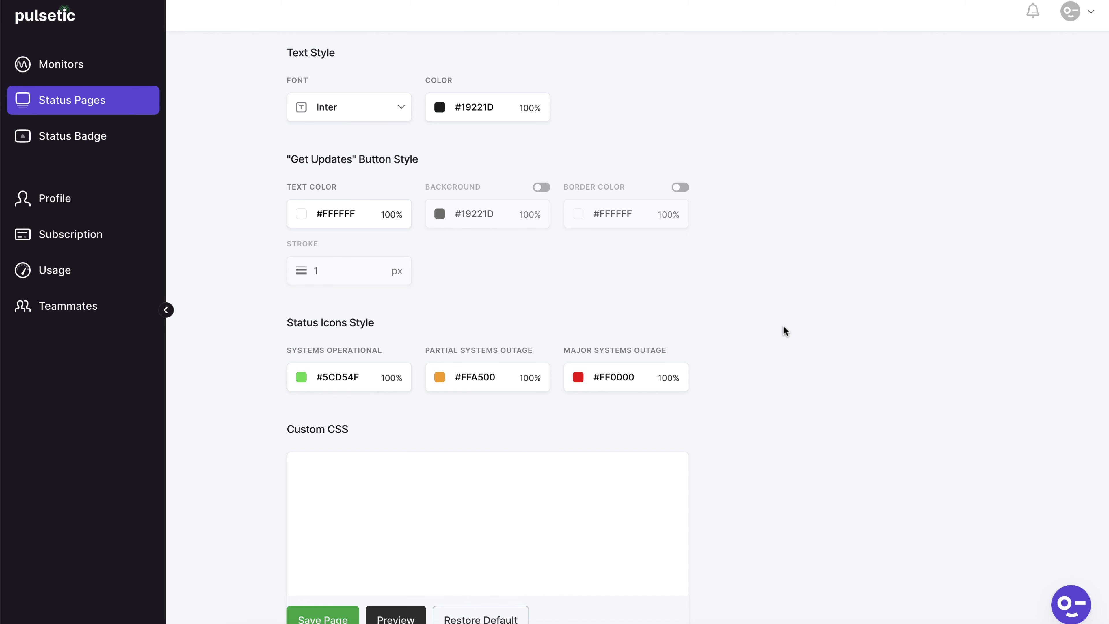
double_click(341, 376)
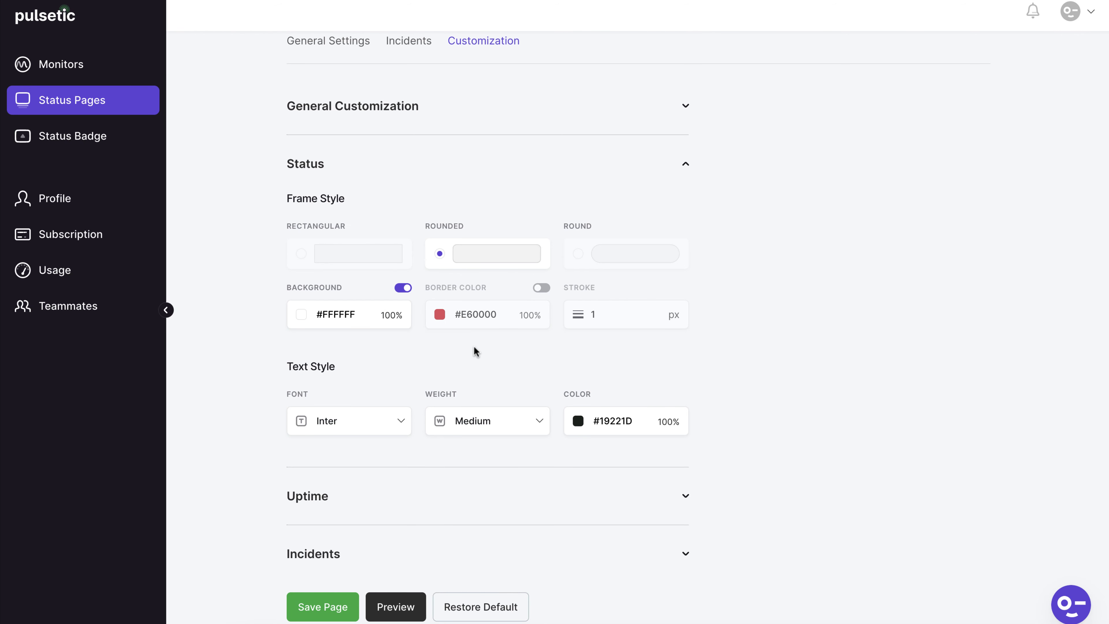
Make the operational uptime bars green #4FD552 and preview the status page
left_click(485, 490)
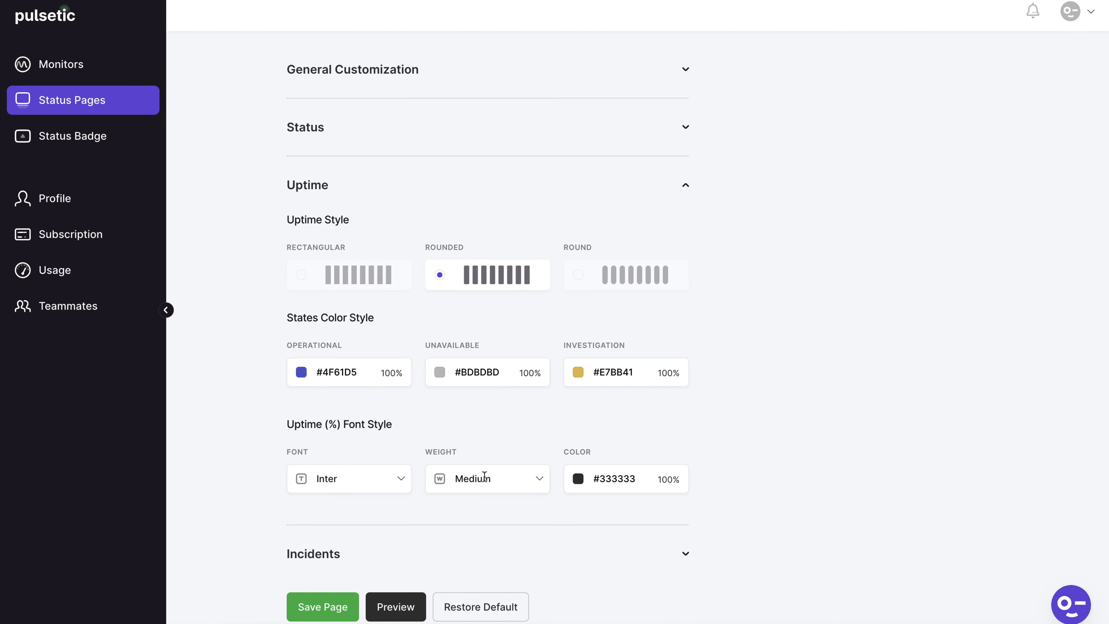
left_click(322, 375)
key("ctrl+c")
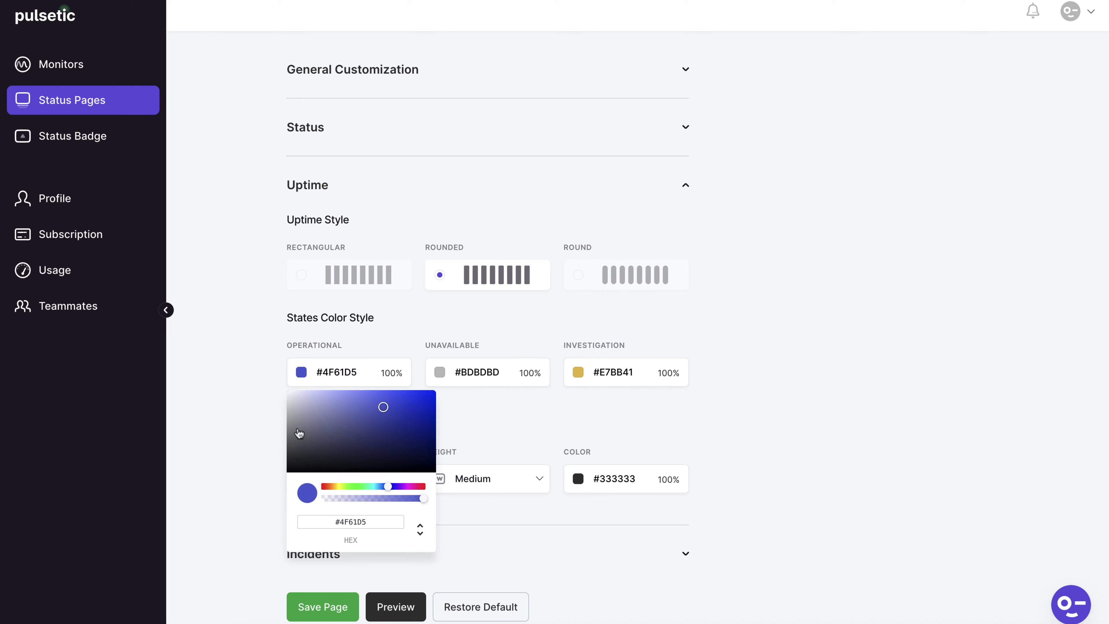
left_click(351, 487)
left_click_drag(351, 492, 359, 490)
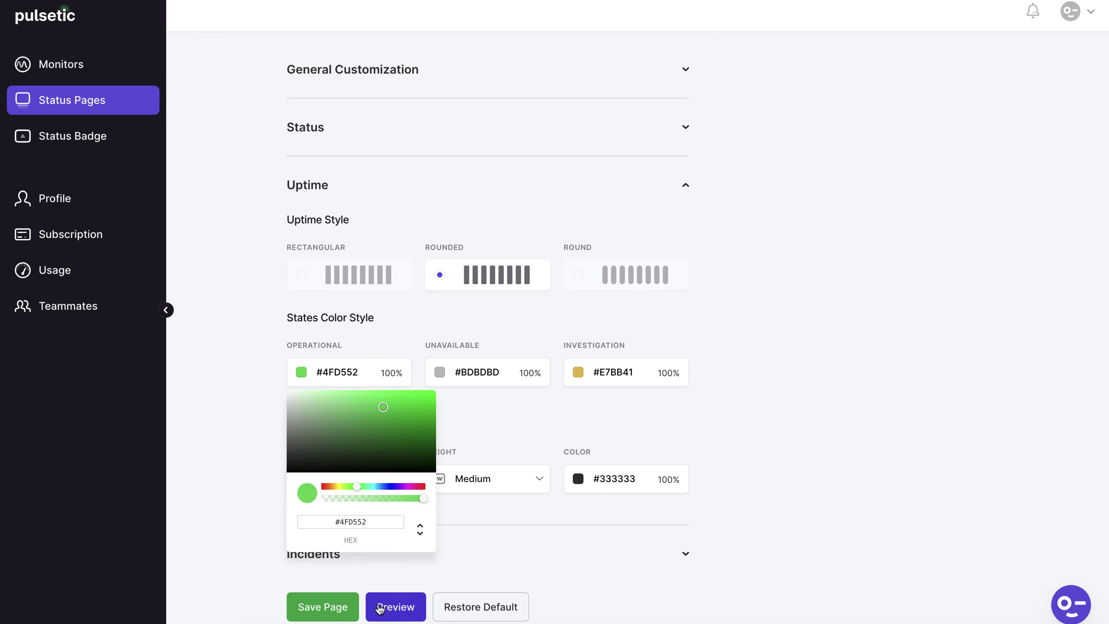
left_click(396, 607)
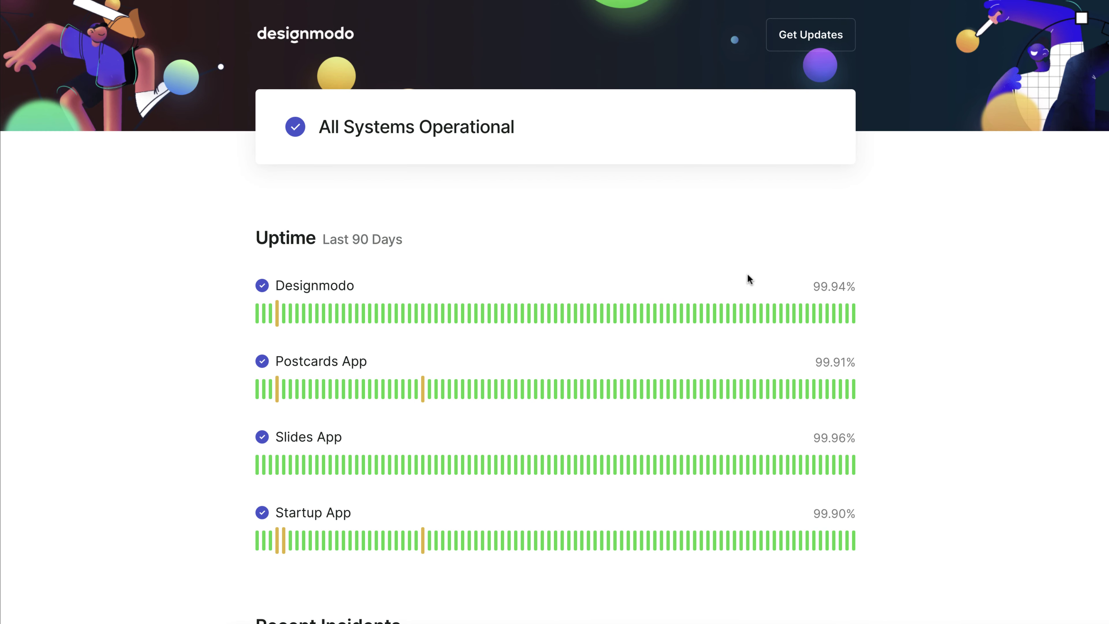
key("Escape")
Restore the operational uptime bar colour to the original #4F61D5 blue
left_click(314, 377)
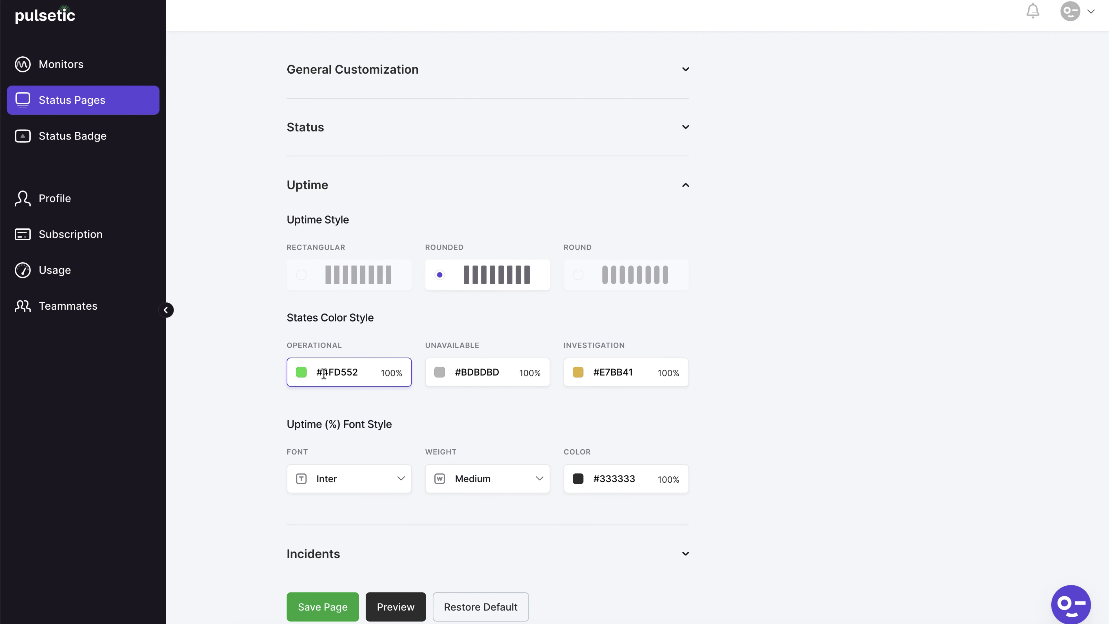
key("ctrl+a")
key("ctrl+v")
left_click(406, 548)
scroll(406, 541, "down", 2)
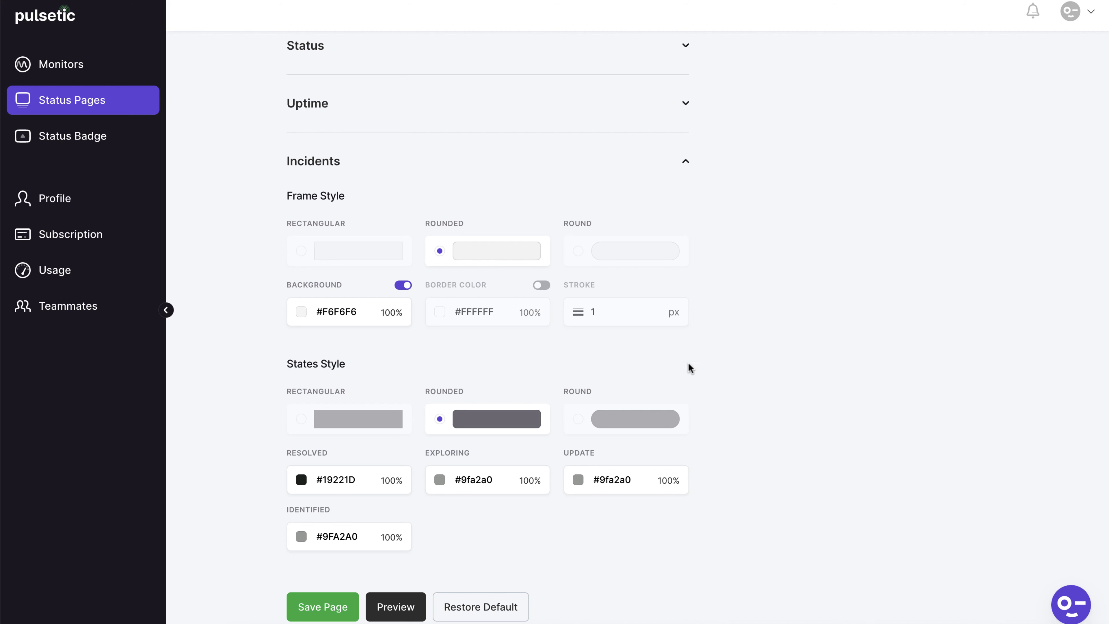
Preview rectangular incident state badges, revert to Rounded, and save the page styles
left_click(395, 421)
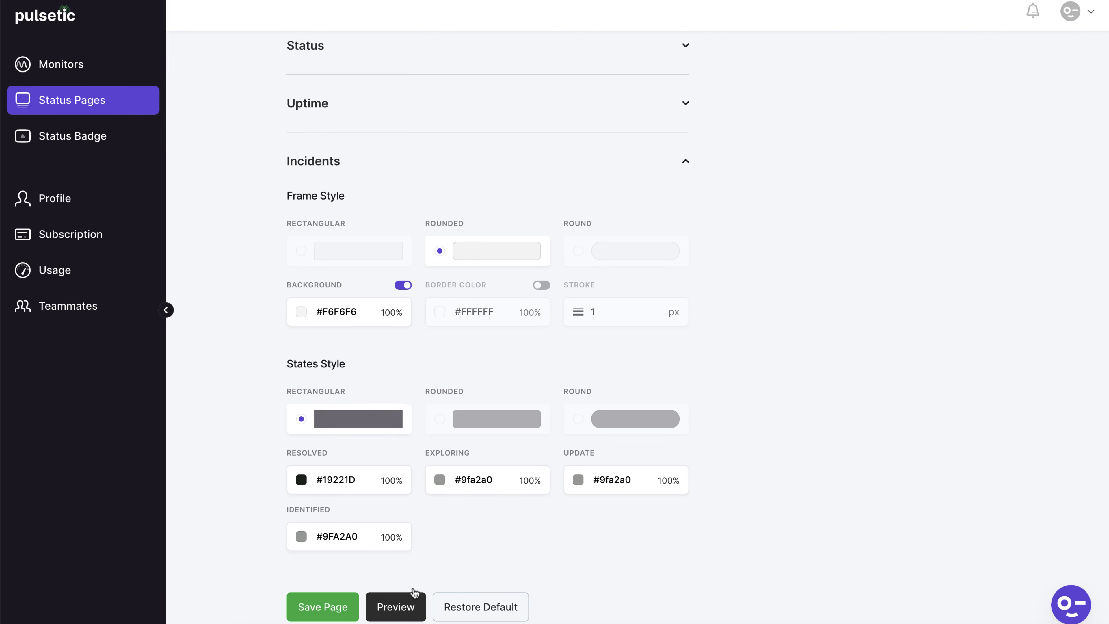
left_click(410, 602)
left_click(478, 417)
left_click(340, 598)
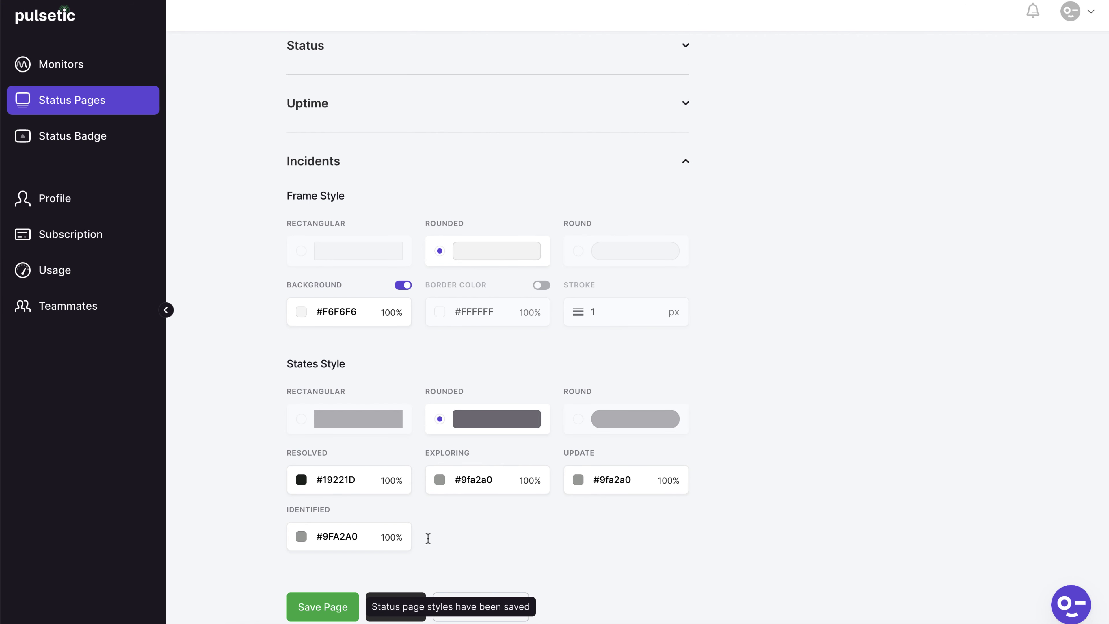
Scroll the live page's Incidents History, then go back to the main status view
scroll(224, 451, "up", 1)
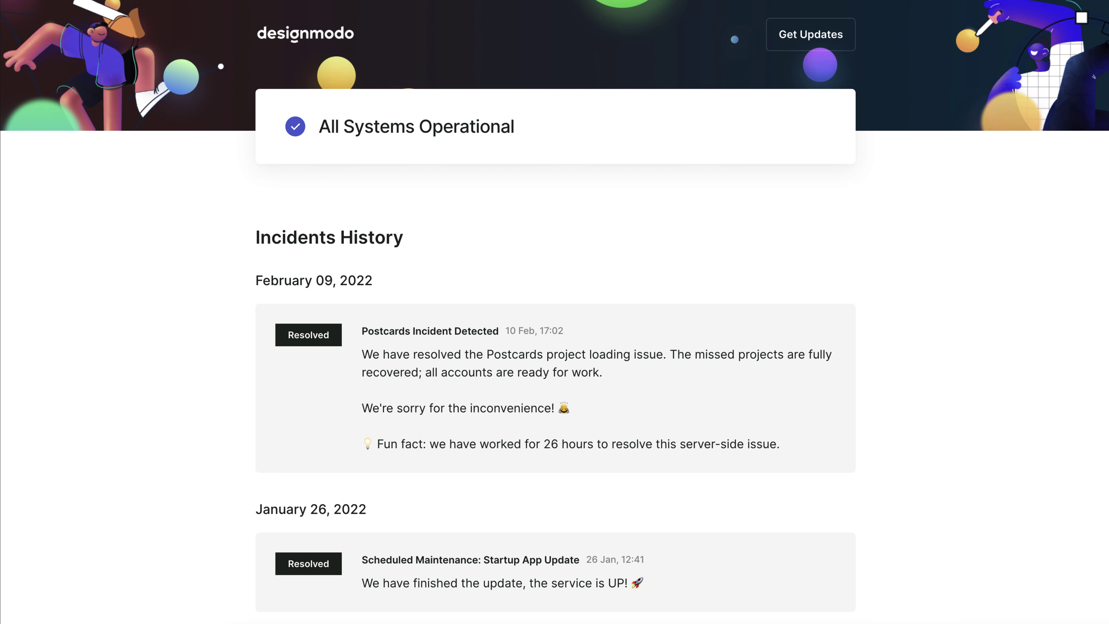
scroll(658, 171, "down", 5)
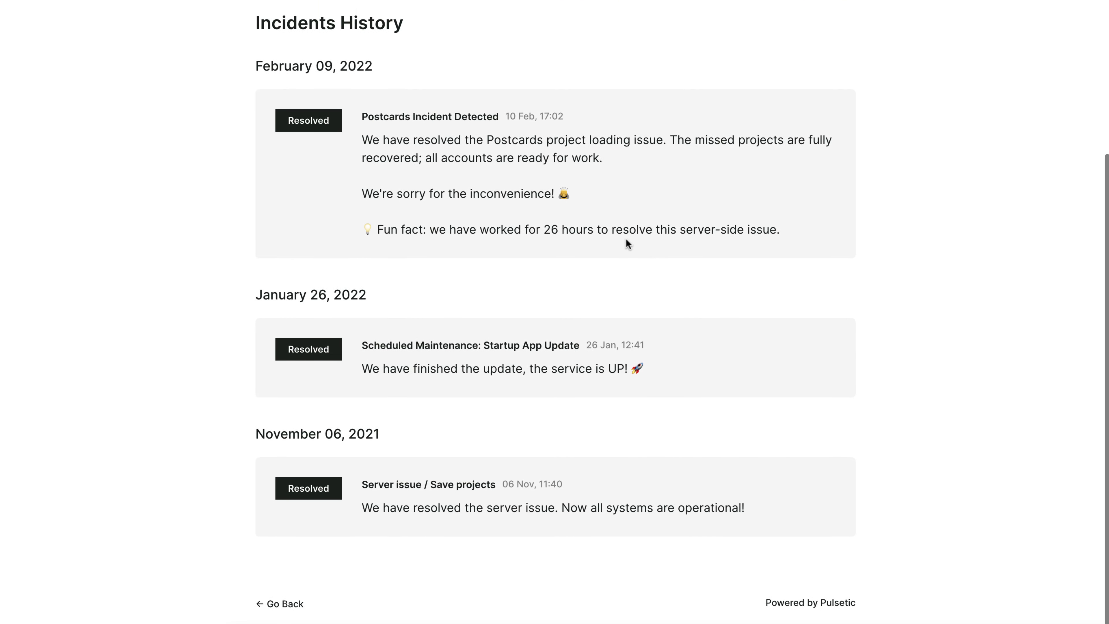
left_click(286, 604)
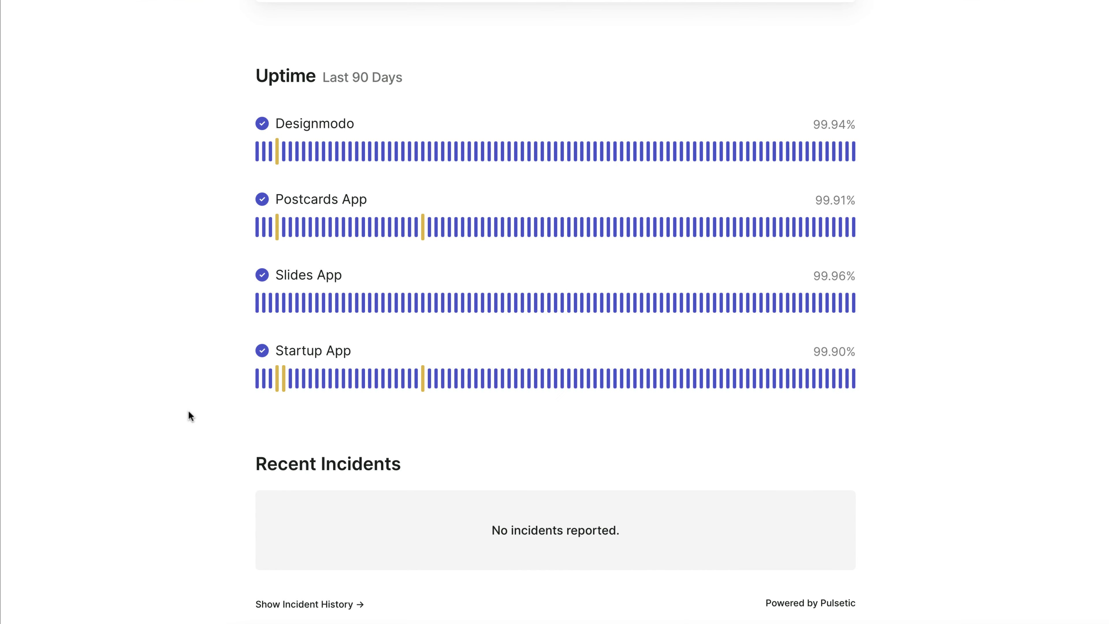
Check an uptime bar's per-location breakdown and open, then dismiss, the Get Updates form
scroll(188, 411, "up", 4)
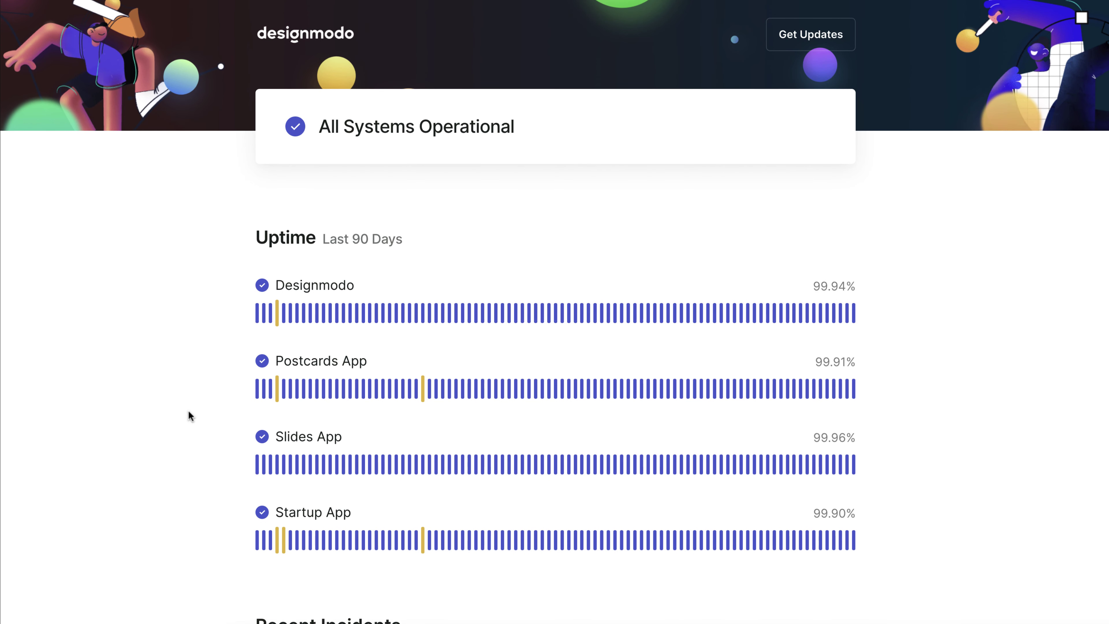
mouse_move(856, 321)
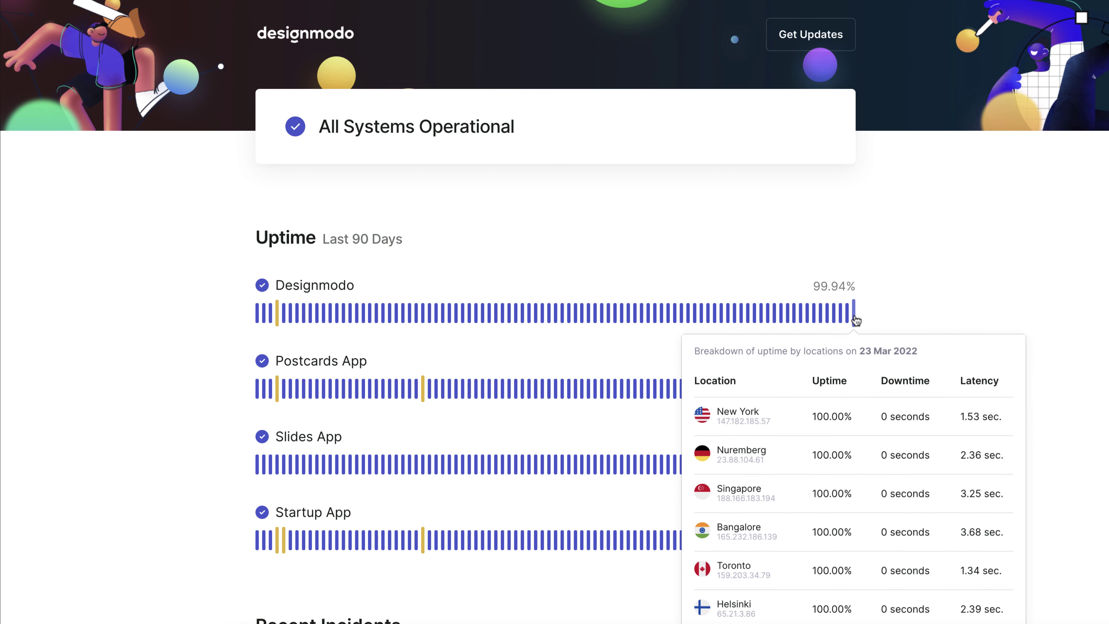
scroll(854, 316, "down", 4)
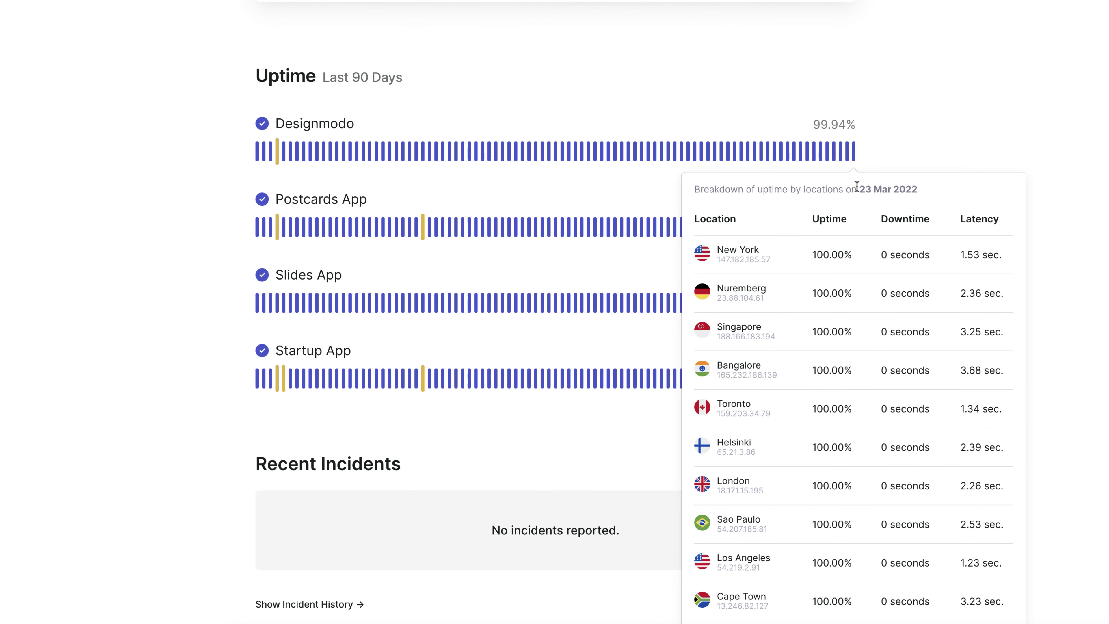
scroll(913, 264, "up", 4)
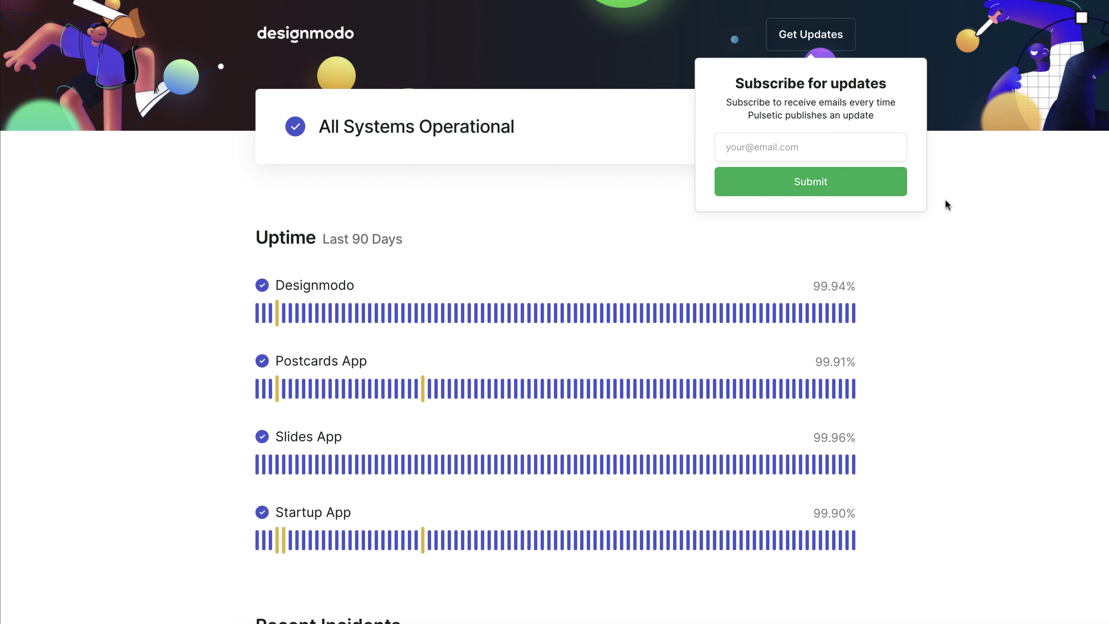
left_click(961, 167)
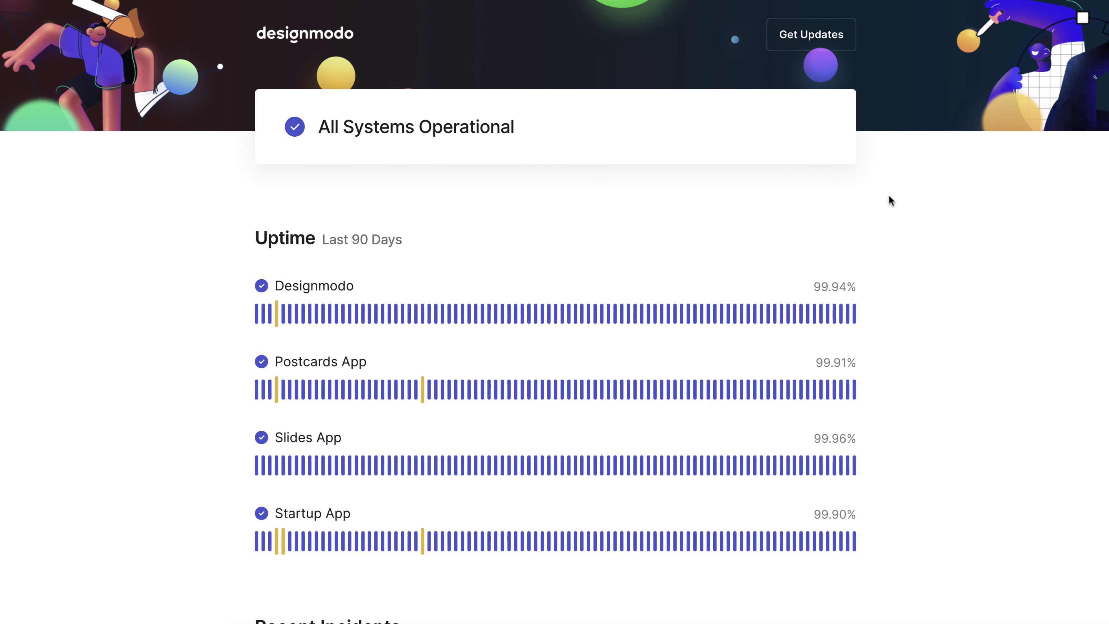